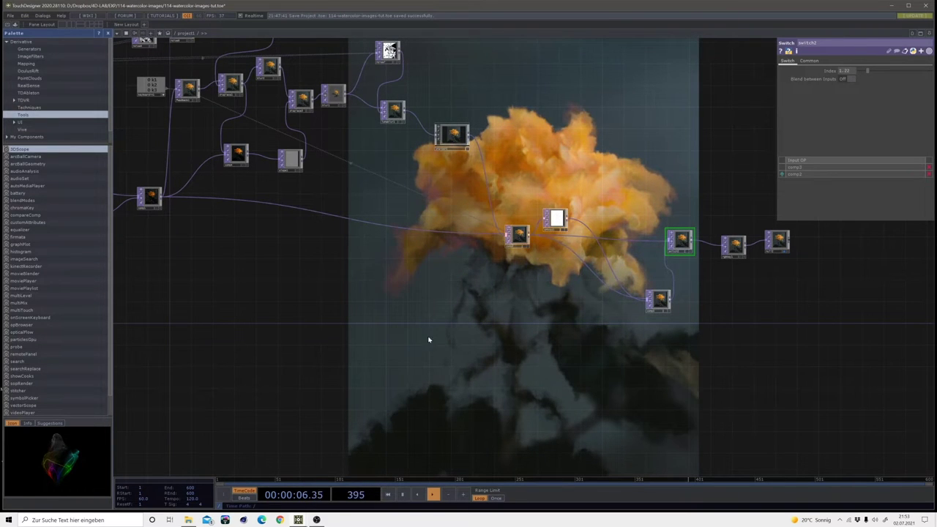
Step: Raise the Index of the Switch that chooses the source photo so that its third image is used
{"action": "left_click_drag", "start_coordinate": [594, 332], "coordinate": [899, 358]}
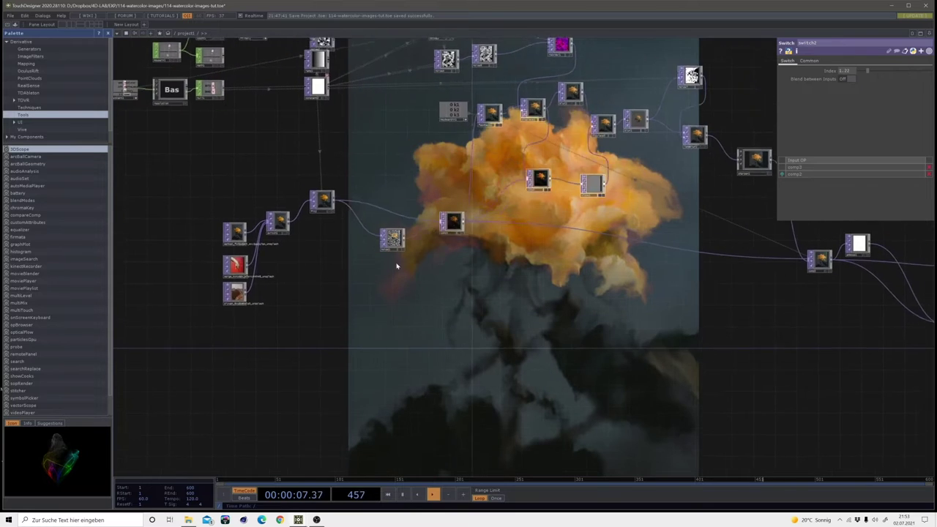
{"action": "left_click", "coordinate": [294, 224]}
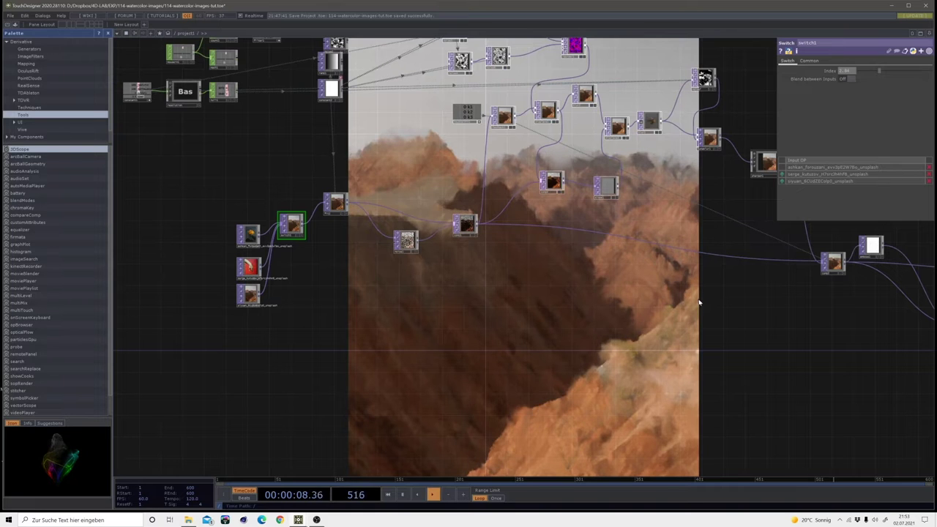
{"action": "left_click_drag", "start_coordinate": [663, 301], "coordinate": [506, 336]}
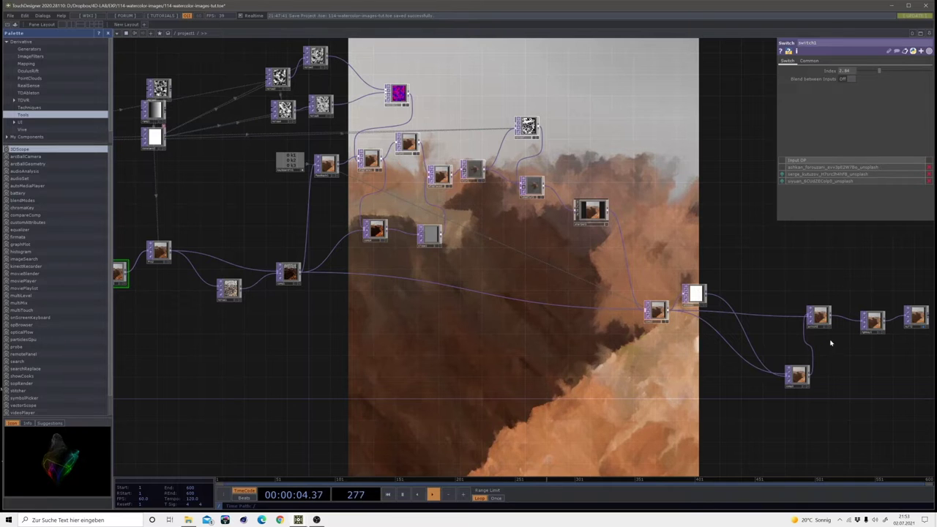
Step: Lower the Index of the Switch near the end of the network so that it outputs its first input
{"action": "left_click_drag", "start_coordinate": [835, 348], "coordinate": [548, 284]}
{"action": "left_click", "coordinate": [532, 252]}
{"action": "left_click_drag", "start_coordinate": [868, 73], "coordinate": [861, 73]}
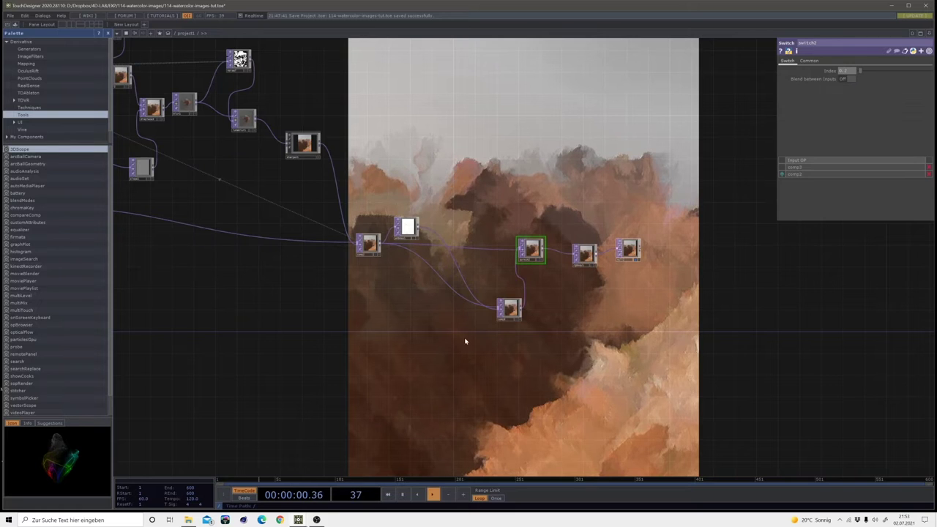
Step: Pause the timeline of the finished watercolor project and switch to the TouchDesigner window containing NewProject
{"action": "left_click_drag", "start_coordinate": [471, 371], "coordinate": [582, 416]}
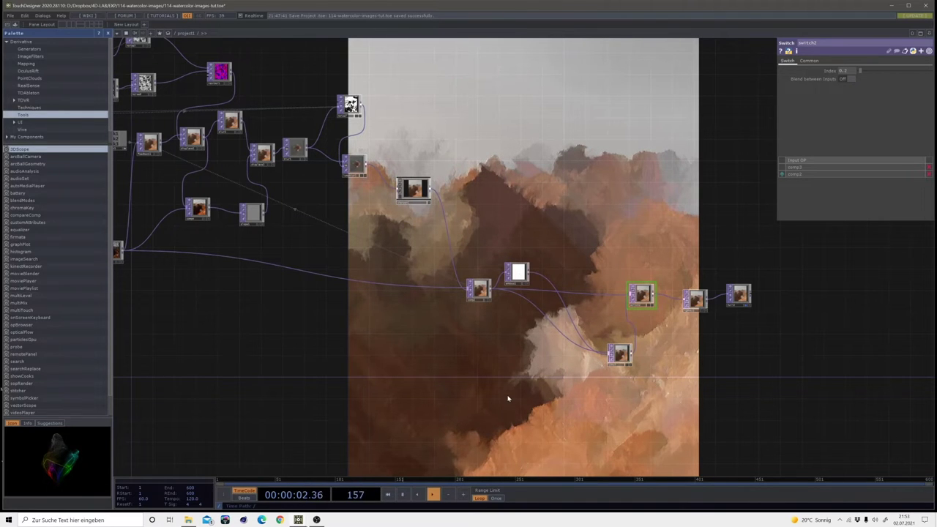
{"action": "key", "text": "space"}
{"action": "scroll", "coordinate": [404, 417], "scroll_direction": "down", "scroll_amount": 3}
{"action": "scroll", "coordinate": [407, 409], "scroll_direction": "down", "scroll_amount": 2}
{"action": "left_click_drag", "start_coordinate": [402, 387], "coordinate": [501, 343]}
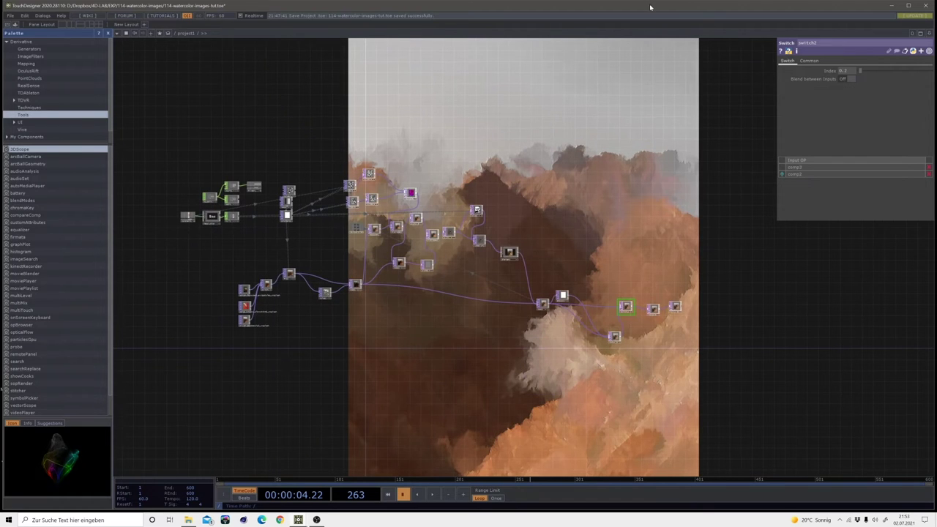
{"action": "left_click_drag", "start_coordinate": [650, 7], "coordinate": [936, 68]}
{"action": "key", "text": "super+Up"}
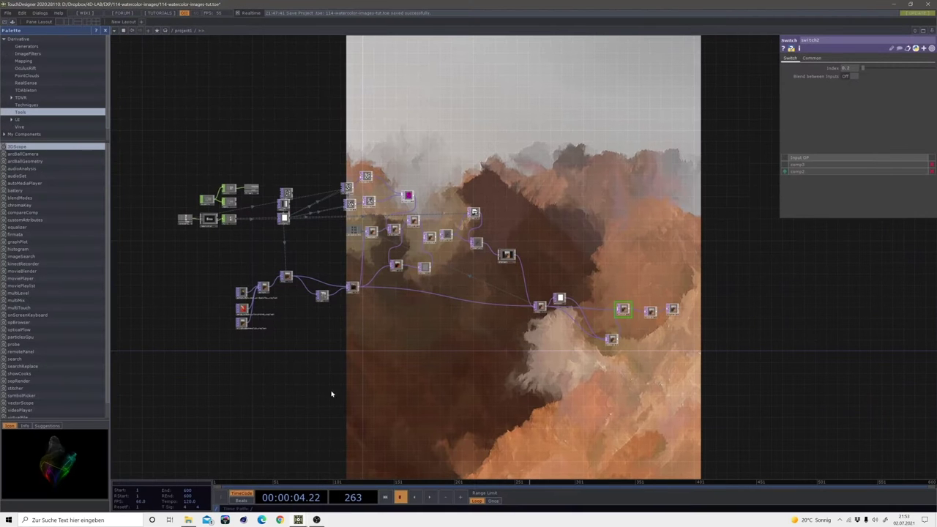
{"action": "mouse_move", "coordinate": [300, 523]}
{"action": "left_click", "coordinate": [339, 487]}
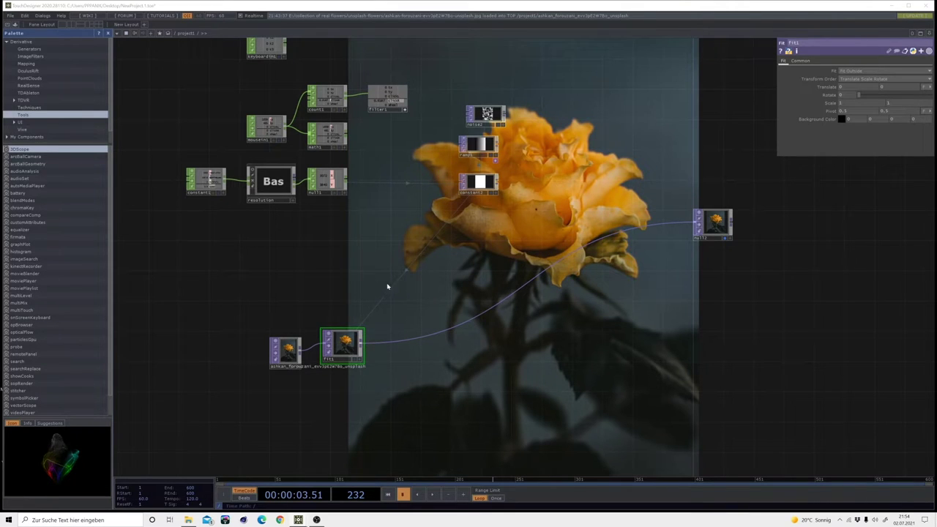
Step: Move the source photo and fit1 nodes clear of the flower and place null2 roughly level with them, leaving space in between
{"action": "left_click_drag", "start_coordinate": [423, 295], "coordinate": [423, 147]}
{"action": "left_click_drag", "start_coordinate": [724, 87], "coordinate": [745, 218]}
{"action": "scroll", "coordinate": [367, 186], "scroll_direction": "up", "scroll_amount": 4}
{"action": "scroll", "coordinate": [439, 166], "scroll_direction": "down", "scroll_amount": 2}
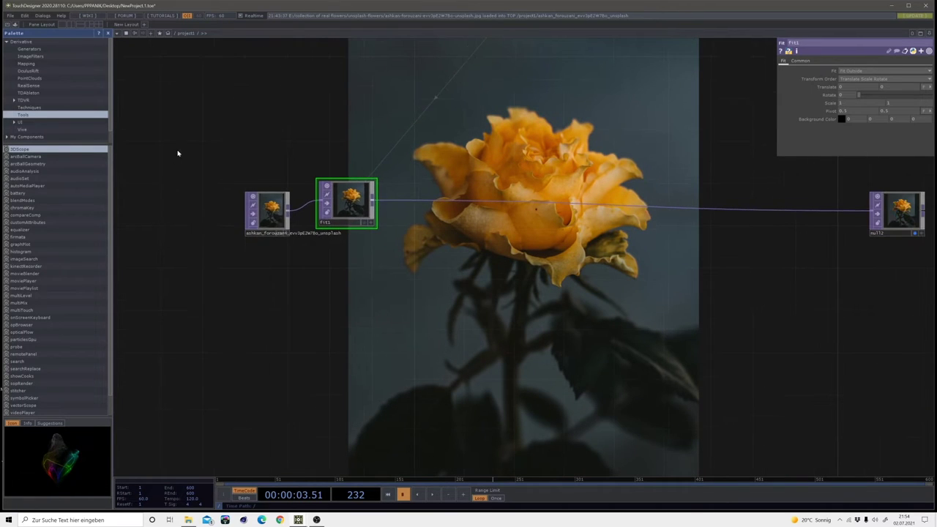
{"action": "left_click_drag", "start_coordinate": [193, 146], "coordinate": [370, 259]}
{"action": "left_click_drag", "start_coordinate": [348, 212], "coordinate": [253, 297]}
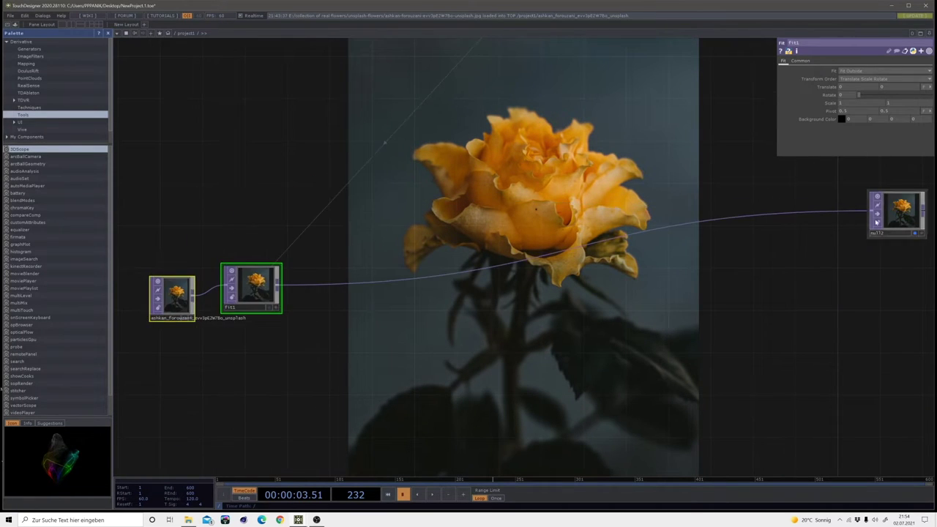
{"action": "left_click_drag", "start_coordinate": [880, 221], "coordinate": [870, 285]}
{"action": "left_click", "coordinate": [906, 300]}
{"action": "left_click", "coordinate": [906, 300]}
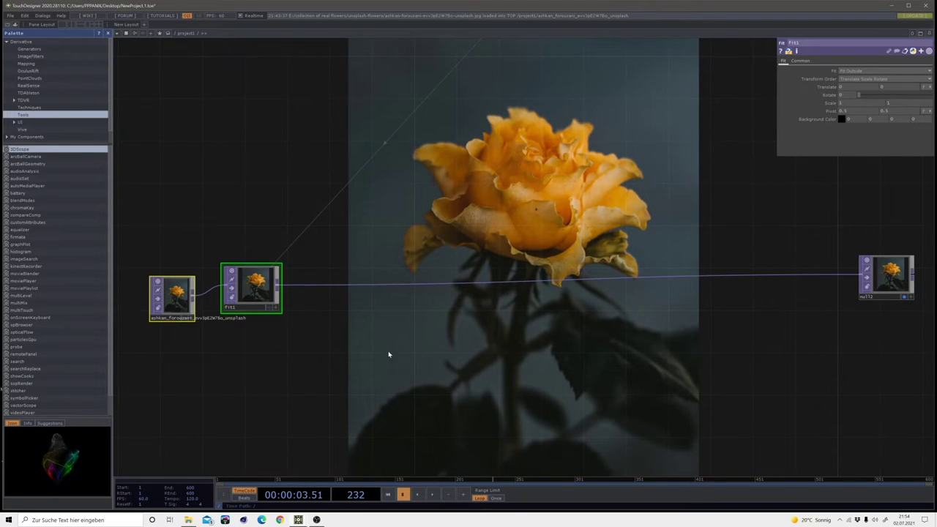
Step: Insert a Composite TOP on the wire between fit1 and null2
{"action": "left_click_drag", "start_coordinate": [402, 369], "coordinate": [347, 305]}
{"action": "right_click", "coordinate": [385, 221]}
{"action": "left_click", "coordinate": [393, 213]}
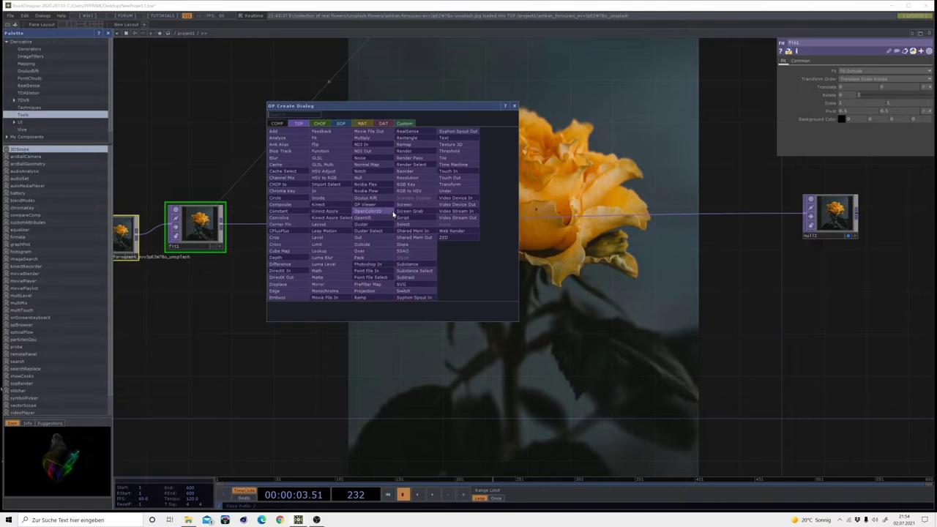
{"action": "left_click", "coordinate": [292, 204]}
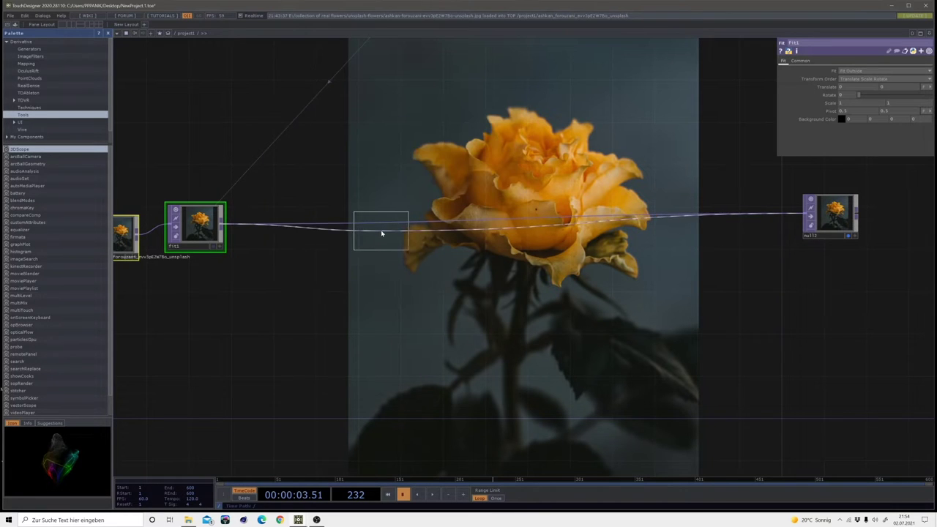
{"action": "left_click", "coordinate": [382, 228]}
Step: Branch a Noise TOP off fit1, place it below the main wire and set its Type to Random (GPU)
{"action": "left_click_drag", "start_coordinate": [419, 287], "coordinate": [447, 269]}
{"action": "left_click_drag", "start_coordinate": [251, 212], "coordinate": [287, 253]}
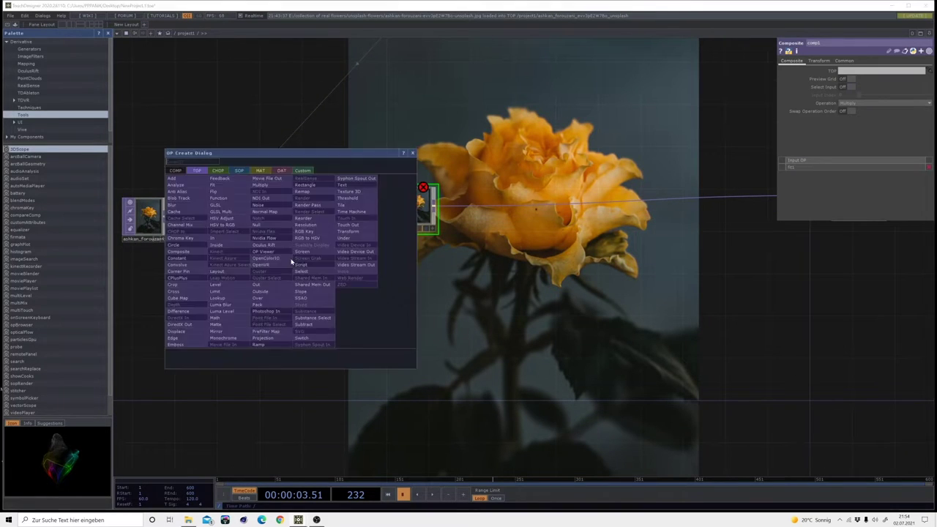
{"action": "left_click", "coordinate": [258, 205]}
{"action": "left_click", "coordinate": [322, 304]}
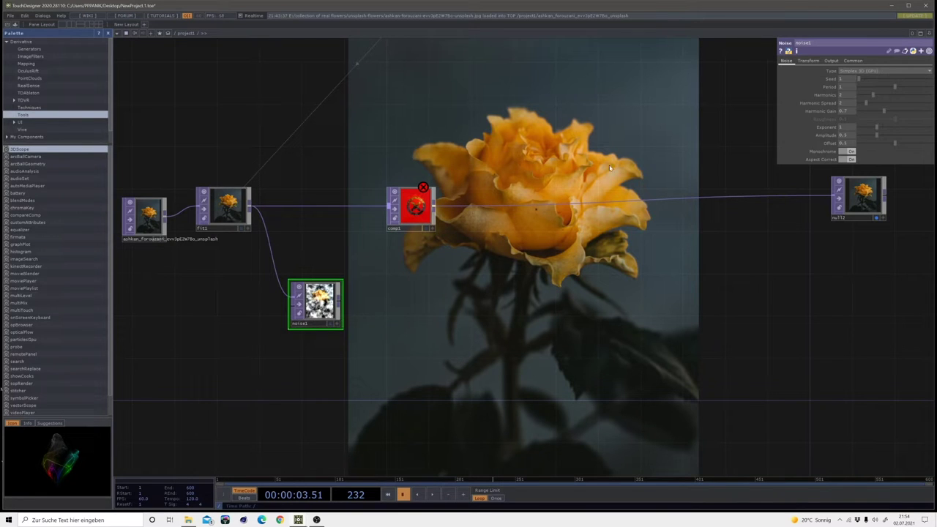
{"action": "left_click", "coordinate": [841, 71]}
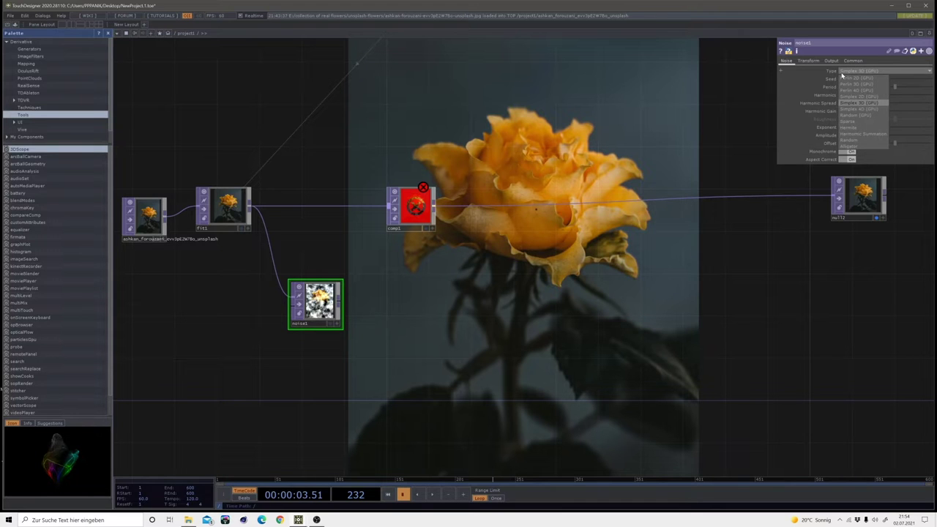
{"action": "left_click", "coordinate": [851, 116]}
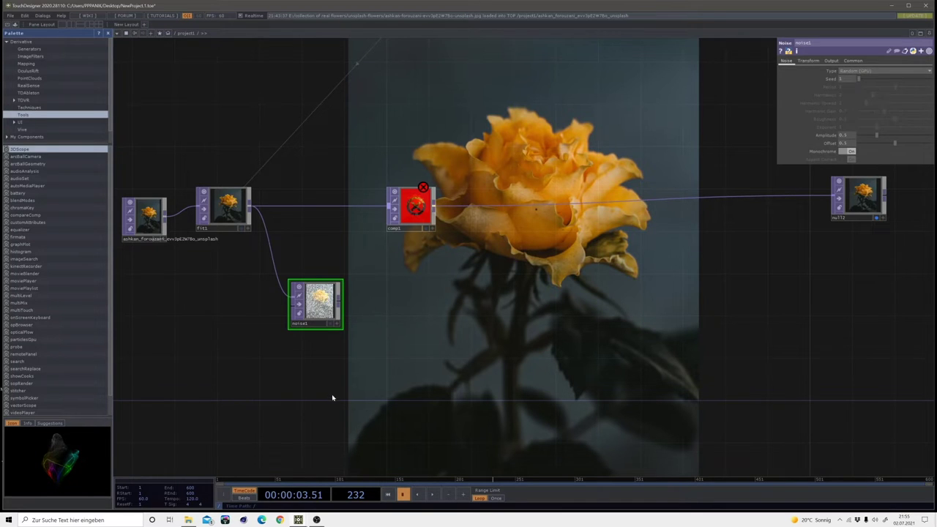
Step: Examine the grain in noise1 and connect its output to comp1 as the second input
{"action": "scroll", "coordinate": [387, 366], "scroll_direction": "up", "scroll_amount": 6}
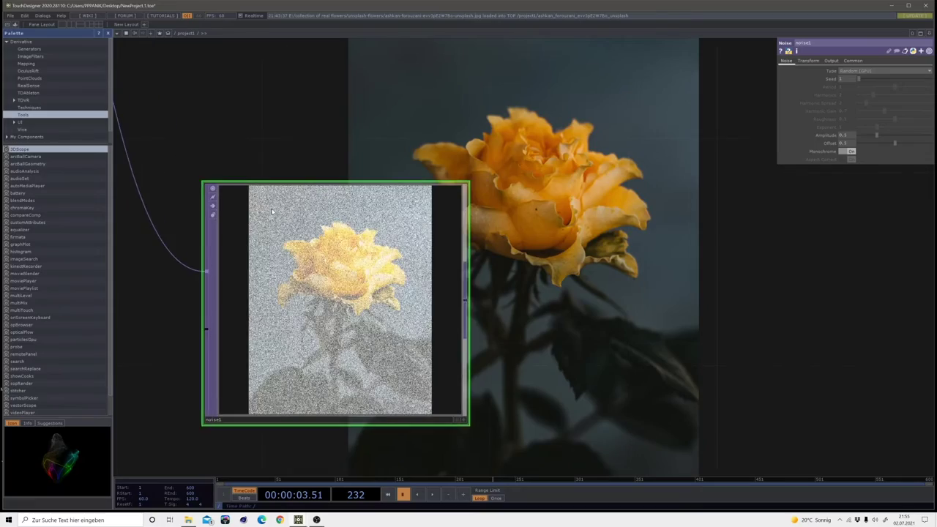
{"action": "scroll", "coordinate": [272, 211], "scroll_direction": "up", "scroll_amount": 5}
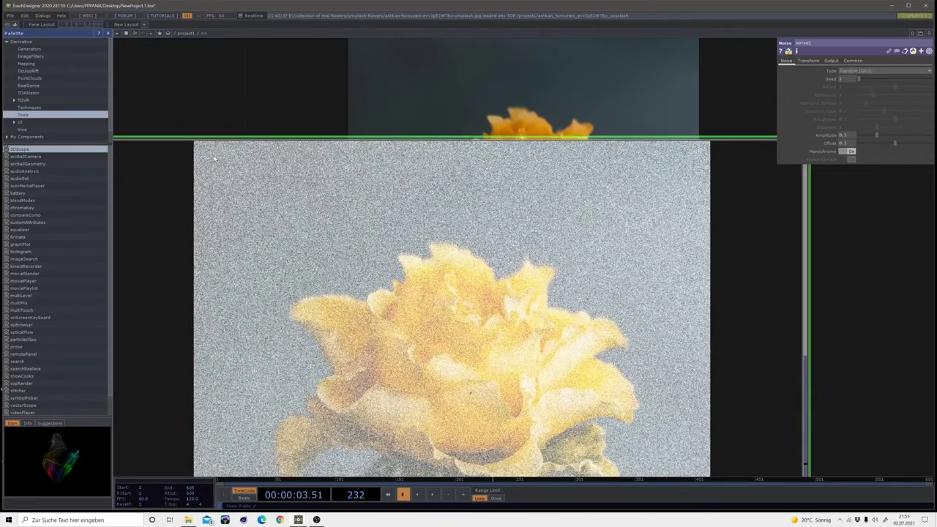
{"action": "scroll", "coordinate": [457, 306], "scroll_direction": "down", "scroll_amount": 8}
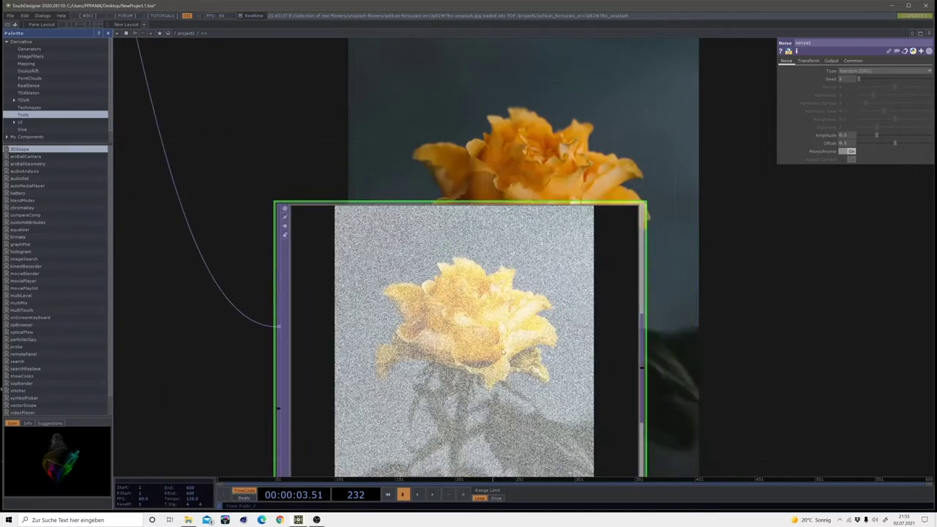
{"action": "scroll", "coordinate": [457, 306], "scroll_direction": "up", "scroll_amount": 5}
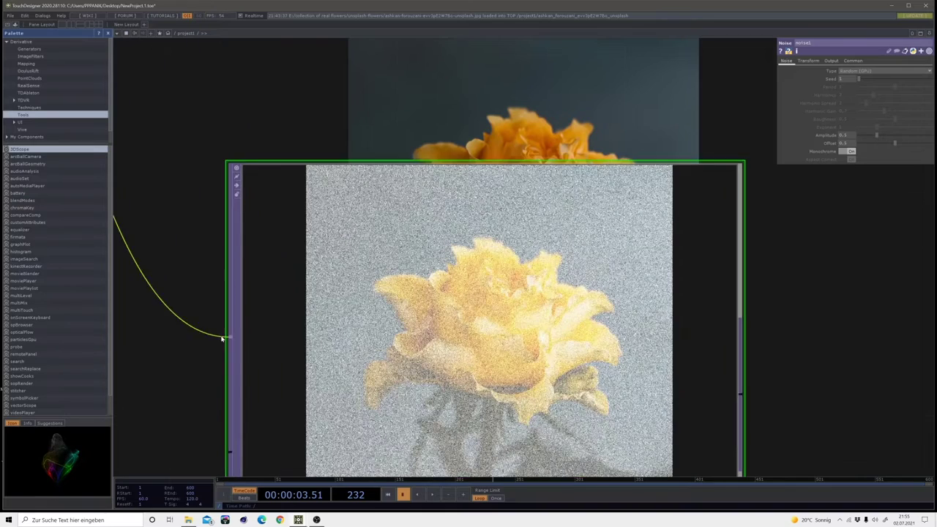
{"action": "scroll", "coordinate": [461, 308], "scroll_direction": "down", "scroll_amount": 8}
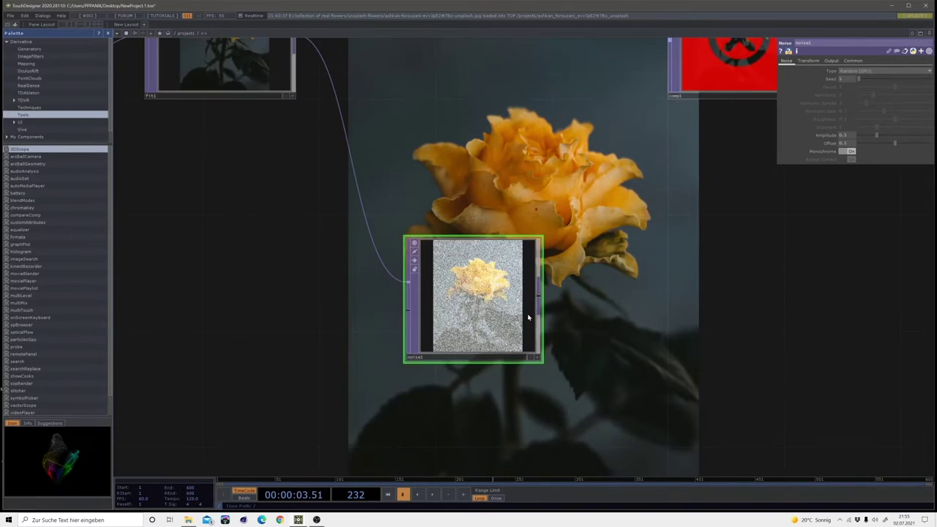
{"action": "left_click_drag", "start_coordinate": [380, 412], "coordinate": [509, 144]}
{"action": "left_click_drag", "start_coordinate": [523, 255], "coordinate": [352, 194]}
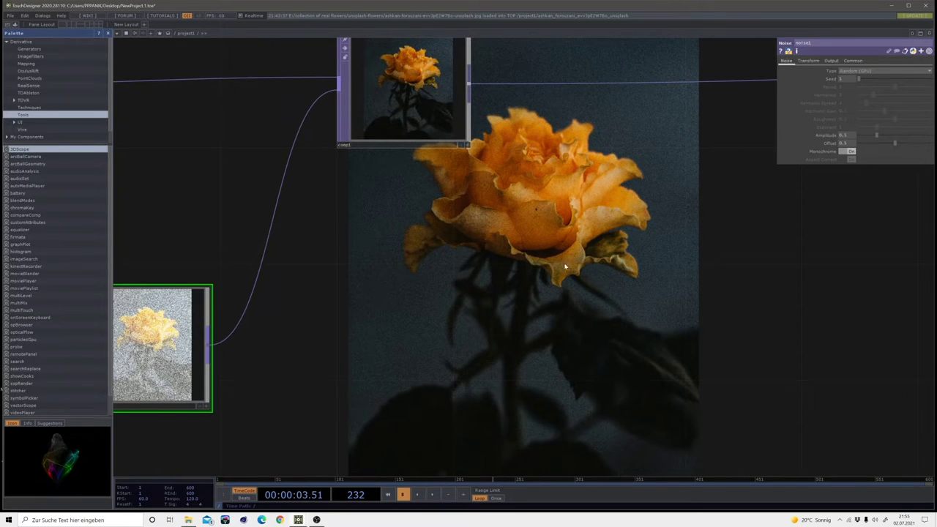
Step: Insert a Null TOP after comp1 and move null2 farther along the chain to make room
{"action": "scroll", "coordinate": [588, 277], "scroll_direction": "down", "scroll_amount": 4}
{"action": "left_click_drag", "start_coordinate": [627, 240], "coordinate": [572, 350]}
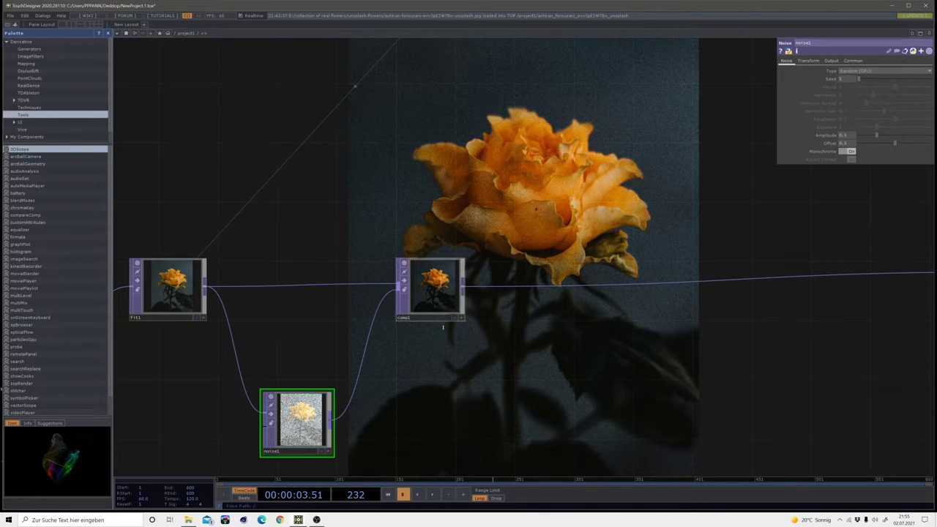
{"action": "right_click", "coordinate": [486, 283]}
{"action": "left_click", "coordinate": [513, 278]}
{"action": "left_click", "coordinate": [470, 245]}
{"action": "left_click", "coordinate": [607, 291]}
{"action": "left_click_drag", "start_coordinate": [490, 313], "coordinate": [296, 309]}
{"action": "left_click_drag", "start_coordinate": [644, 249], "coordinate": [885, 252]}
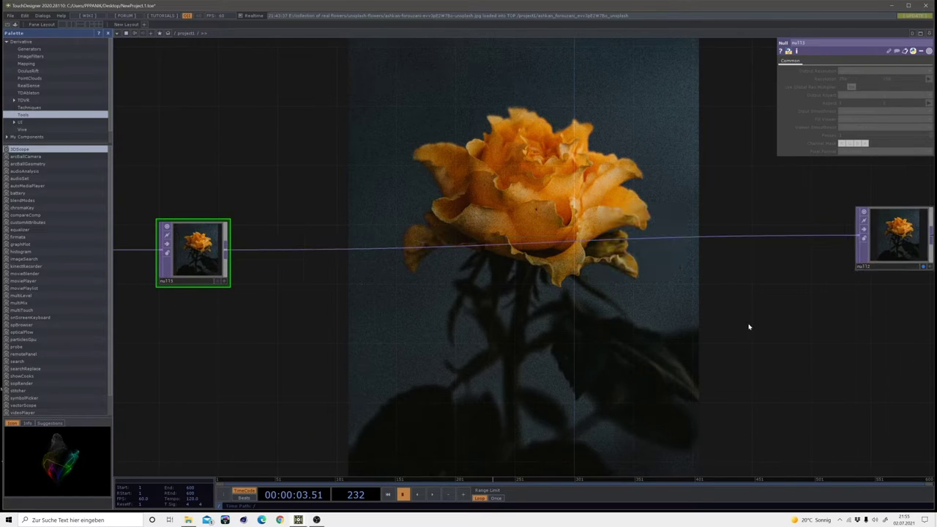
Step: Insert a Composite TOP between null3 and null2 and set its Operation to Maximum
{"action": "right_click", "coordinate": [603, 242]}
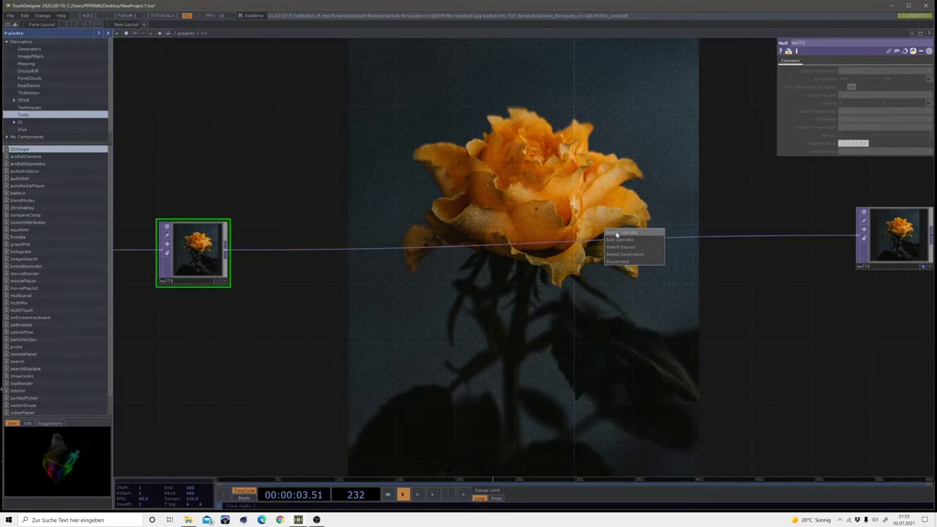
{"action": "left_click", "coordinate": [622, 233]}
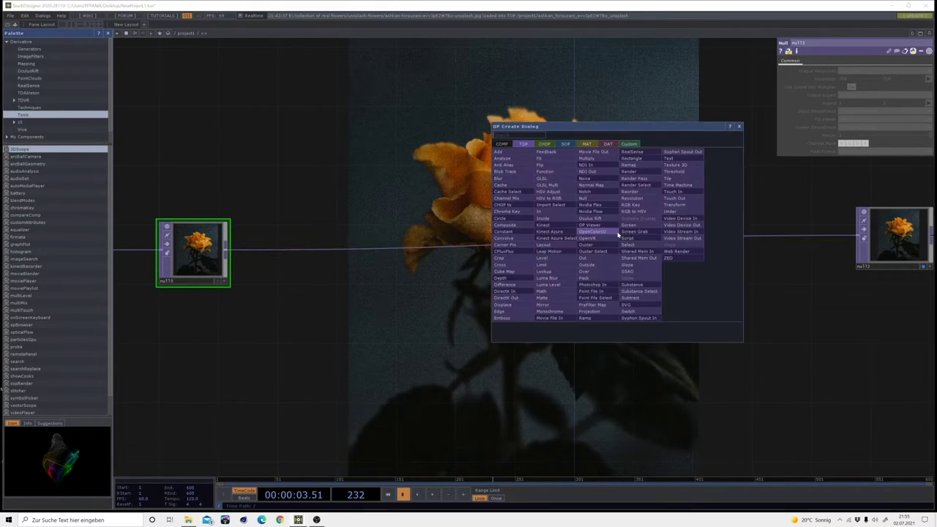
{"action": "left_click", "coordinate": [509, 228]}
{"action": "left_click", "coordinate": [634, 244]}
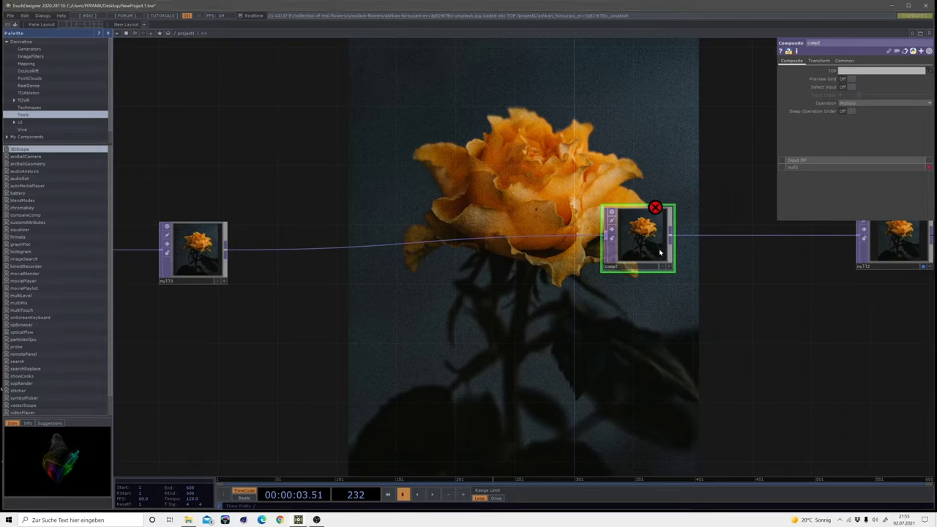
{"action": "left_click", "coordinate": [847, 103]}
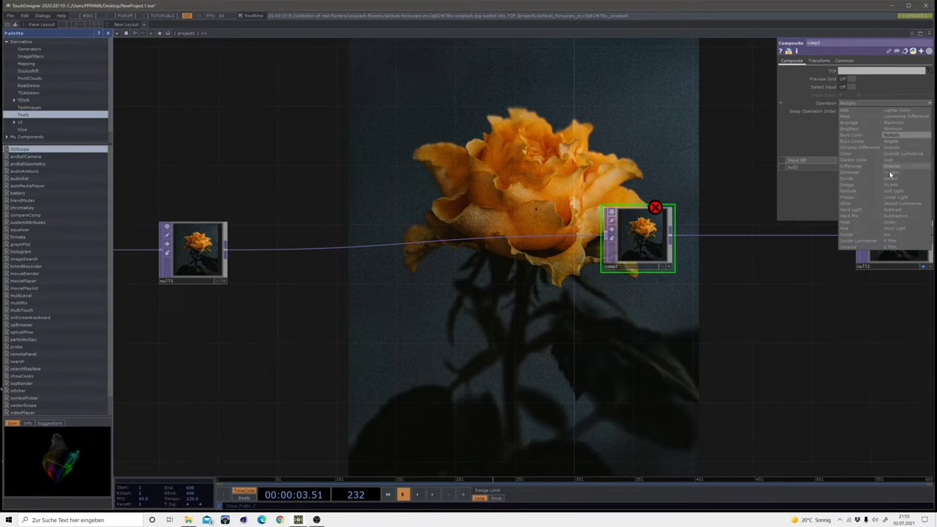
{"action": "left_click", "coordinate": [895, 124]}
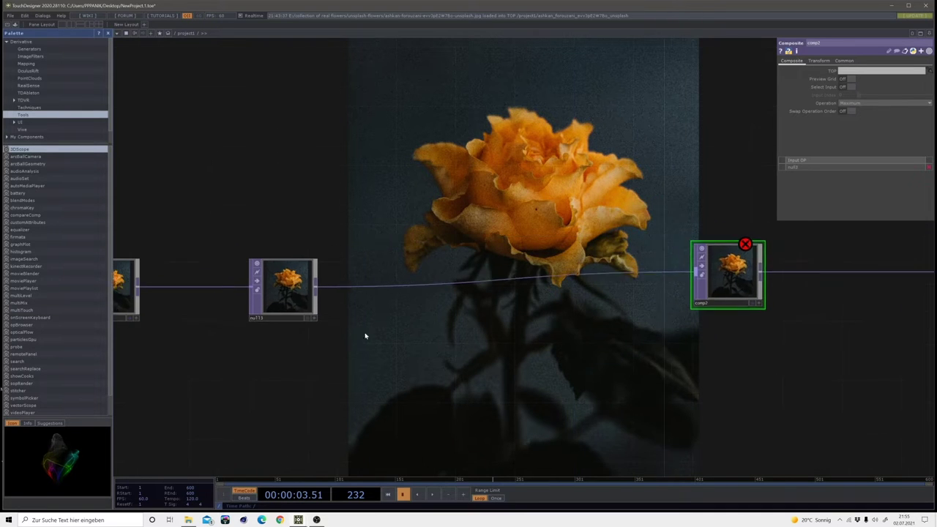
Step: Branch a Feedback TOP off null3, wire it into comp2 and set its Target TOP to comp2
{"action": "scroll", "coordinate": [359, 208], "scroll_direction": "down", "scroll_amount": 2}
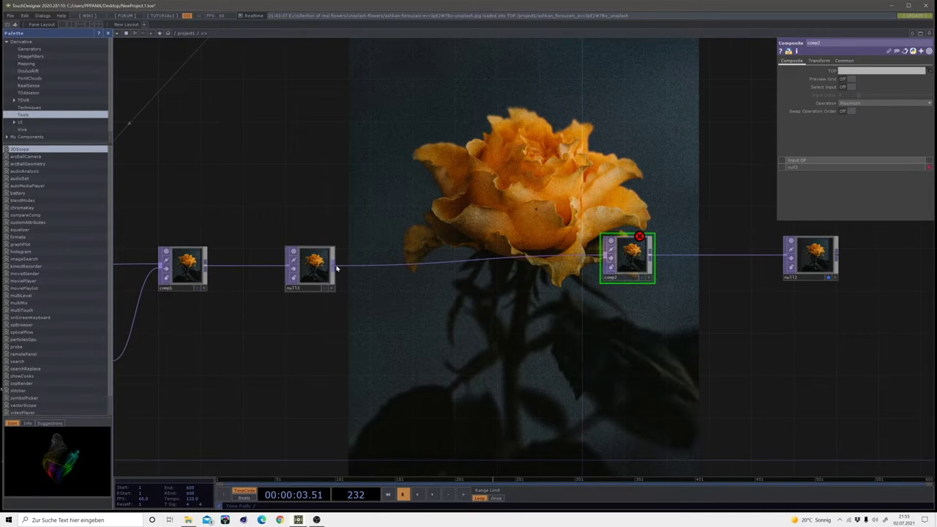
{"action": "left_click", "coordinate": [334, 267]}
{"action": "left_click", "coordinate": [359, 205]}
{"action": "left_click", "coordinate": [303, 142]}
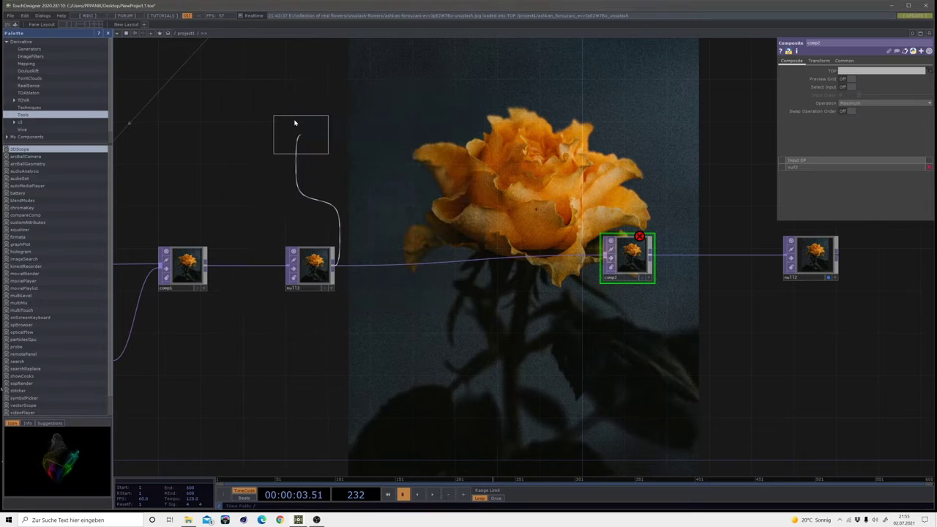
{"action": "left_click", "coordinate": [379, 126]}
{"action": "left_click", "coordinate": [399, 118]}
{"action": "left_click", "coordinate": [619, 260]}
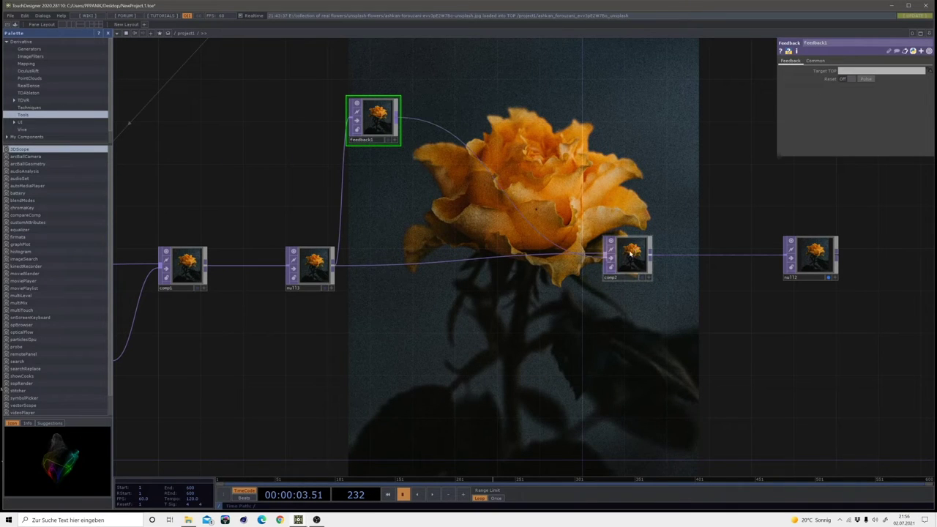
{"action": "left_click_drag", "start_coordinate": [627, 261], "coordinate": [374, 117]}
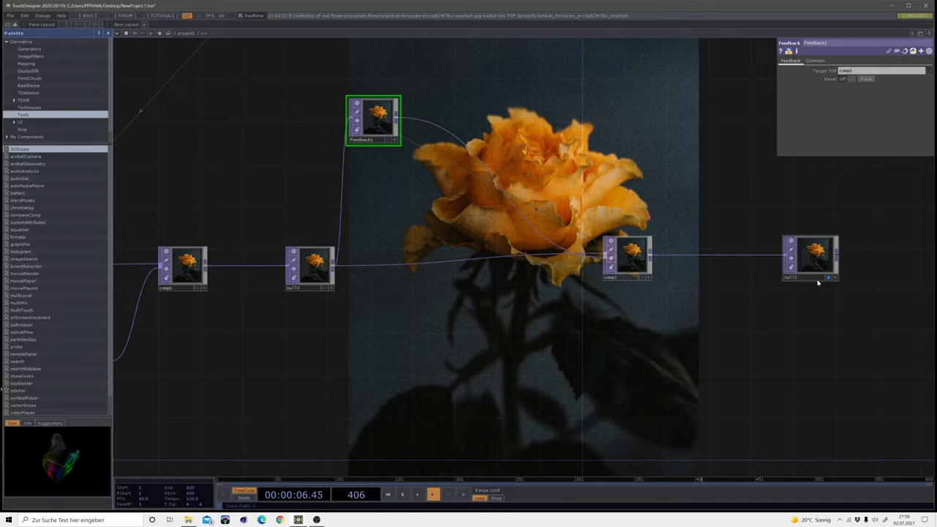
Step: Move null2 and comp2 farther along the chain to widen the gap after null3
{"action": "left_click_drag", "start_coordinate": [722, 326], "coordinate": [607, 336]}
{"action": "scroll", "coordinate": [607, 336], "scroll_direction": "down", "scroll_amount": 2}
{"action": "left_click_drag", "start_coordinate": [672, 297], "coordinate": [755, 303]}
{"action": "left_click_drag", "start_coordinate": [543, 291], "coordinate": [694, 296]}
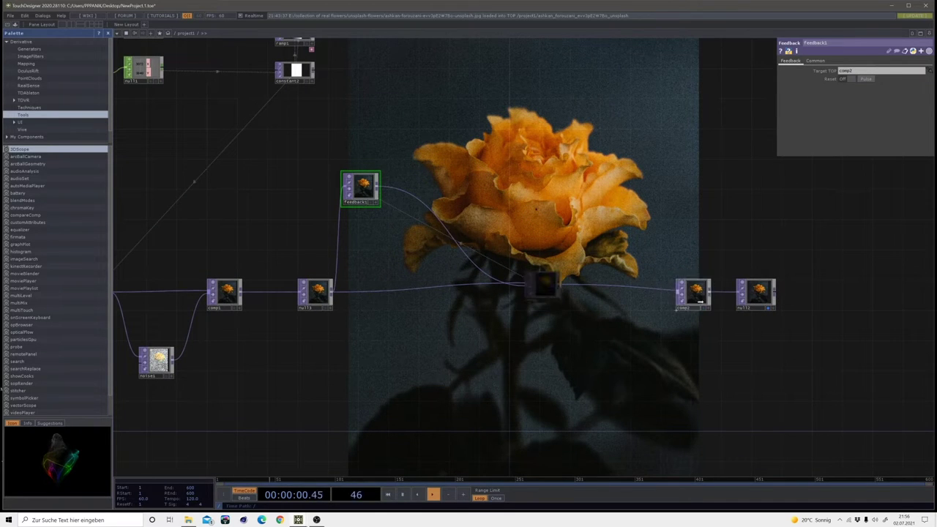
Step: Insert a Displace TOP on the wire between feedback1 and comp2
{"action": "left_click_drag", "start_coordinate": [403, 406], "coordinate": [546, 432]}
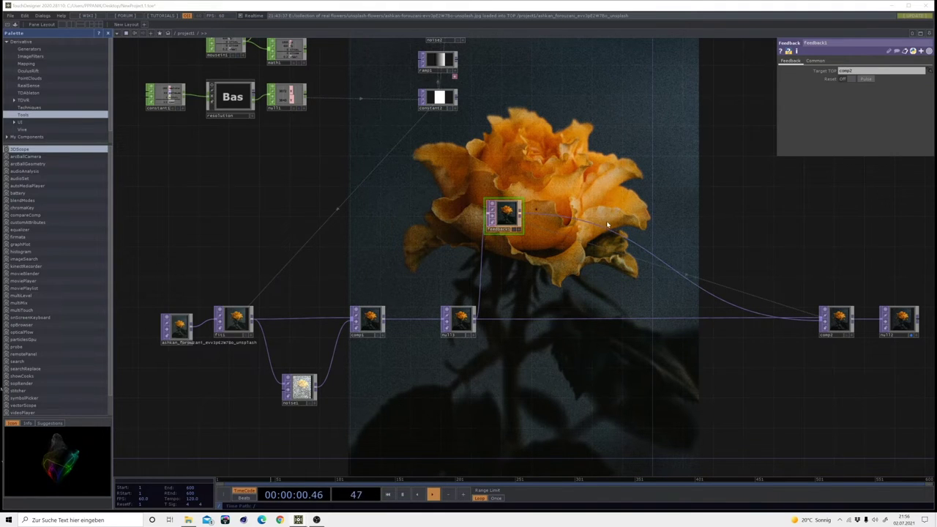
{"action": "left_click_drag", "start_coordinate": [612, 254], "coordinate": [452, 291]}
{"action": "scroll", "coordinate": [451, 292], "scroll_direction": "up", "scroll_amount": 4}
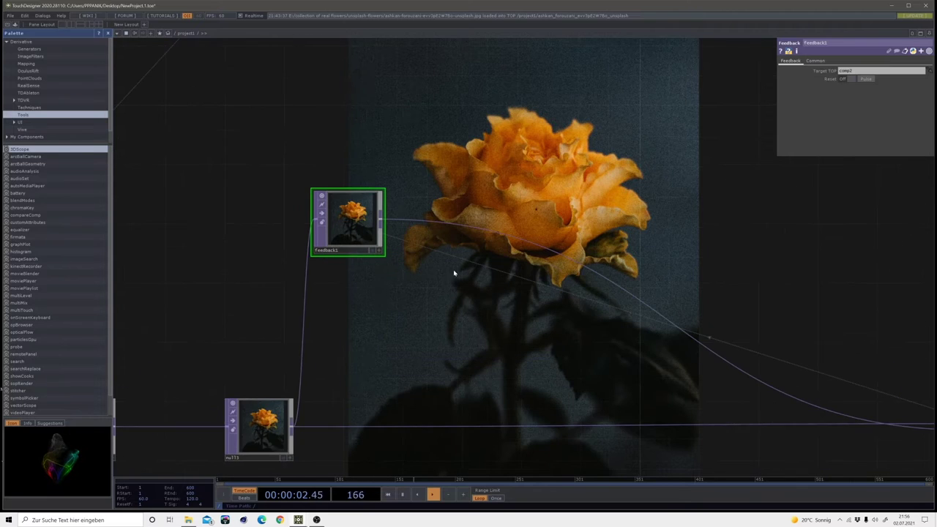
{"action": "right_click", "coordinate": [501, 236]}
{"action": "left_click", "coordinate": [510, 227]}
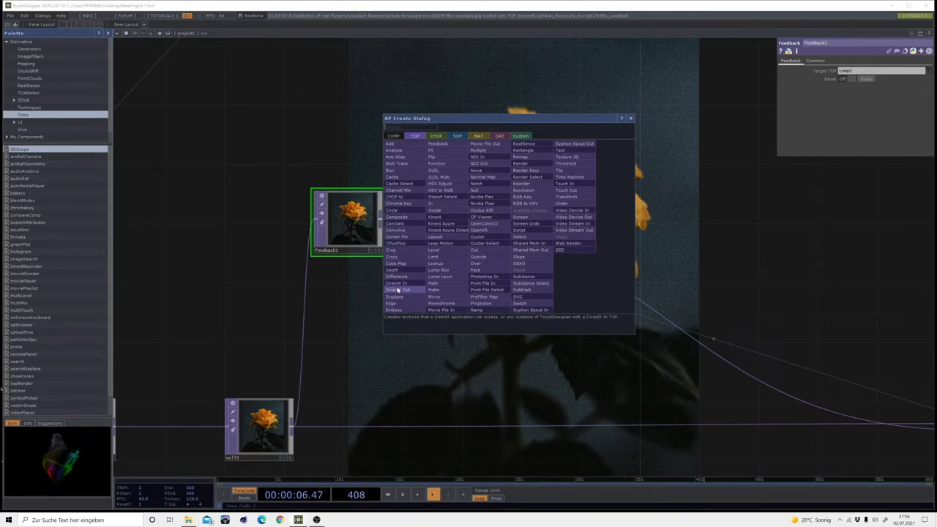
{"action": "left_click", "coordinate": [423, 302]}
{"action": "left_click", "coordinate": [650, 239]}
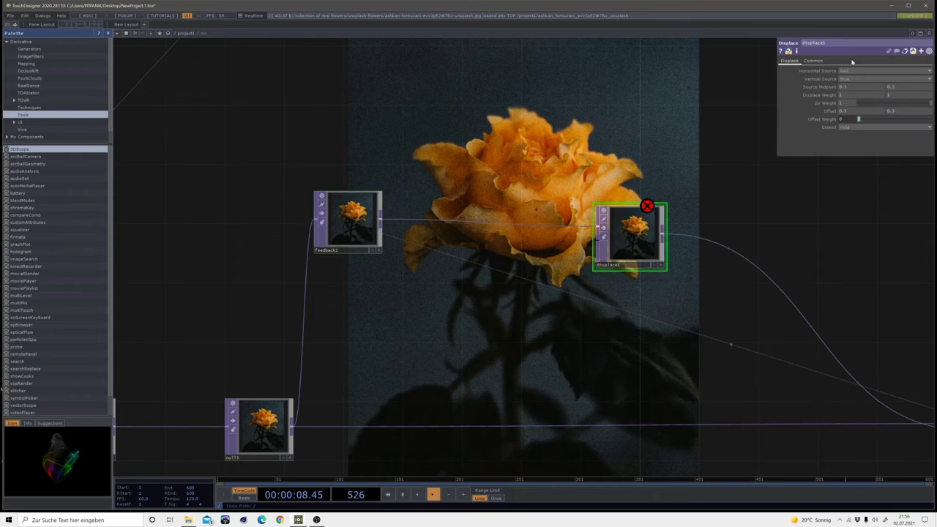
Step: Set displace1's Displace Weight to 0.001 on both axes and line the node up with feedback1
{"action": "left_click_drag", "start_coordinate": [831, 96], "coordinate": [823, 88]}
{"action": "middle_click_drag", "start_coordinate": [828, 87], "coordinate": [837, 113]}
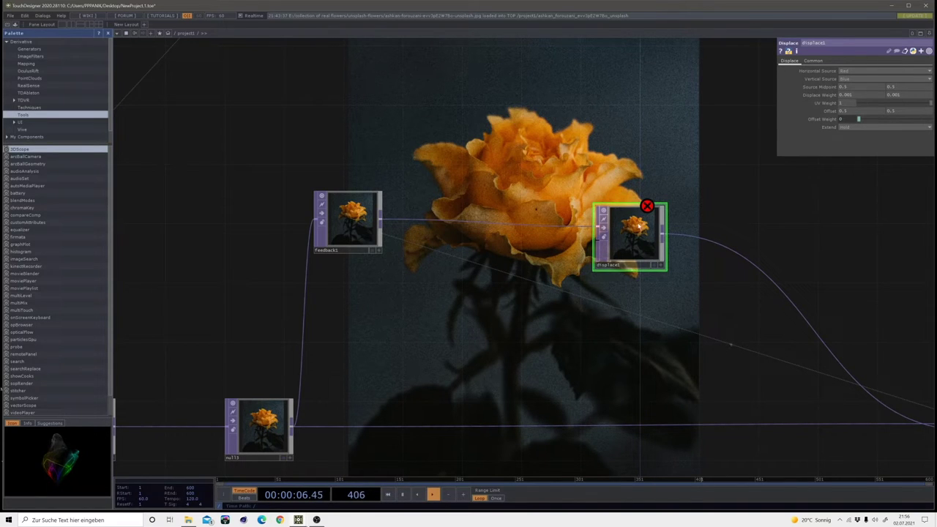
{"action": "left_click_drag", "start_coordinate": [636, 224], "coordinate": [637, 209]}
{"action": "left_click_drag", "start_coordinate": [605, 108], "coordinate": [607, 196]}
{"action": "left_click_drag", "start_coordinate": [726, 362], "coordinate": [588, 303]}
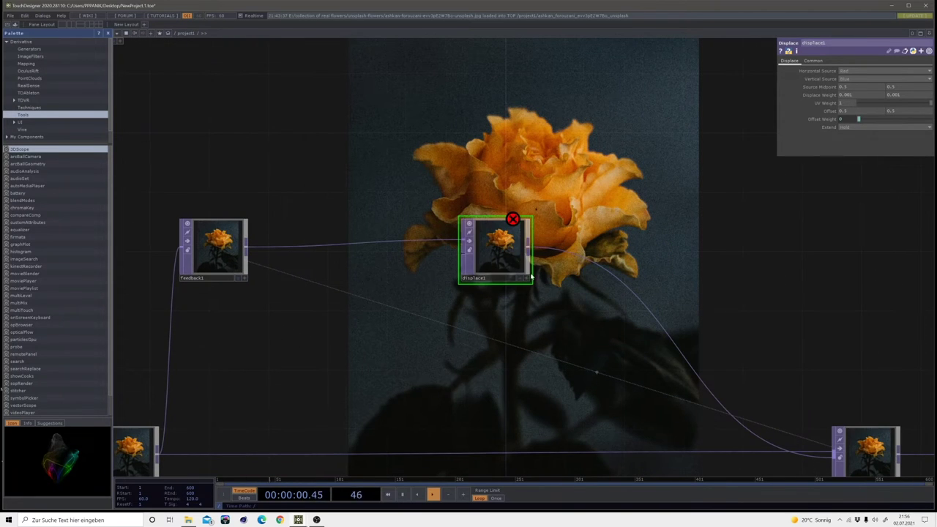
{"action": "left_click_drag", "start_coordinate": [512, 242], "coordinate": [542, 260]}
{"action": "left_click_drag", "start_coordinate": [187, 250], "coordinate": [231, 265]}
{"action": "left_click_drag", "start_coordinate": [659, 212], "coordinate": [678, 191]}
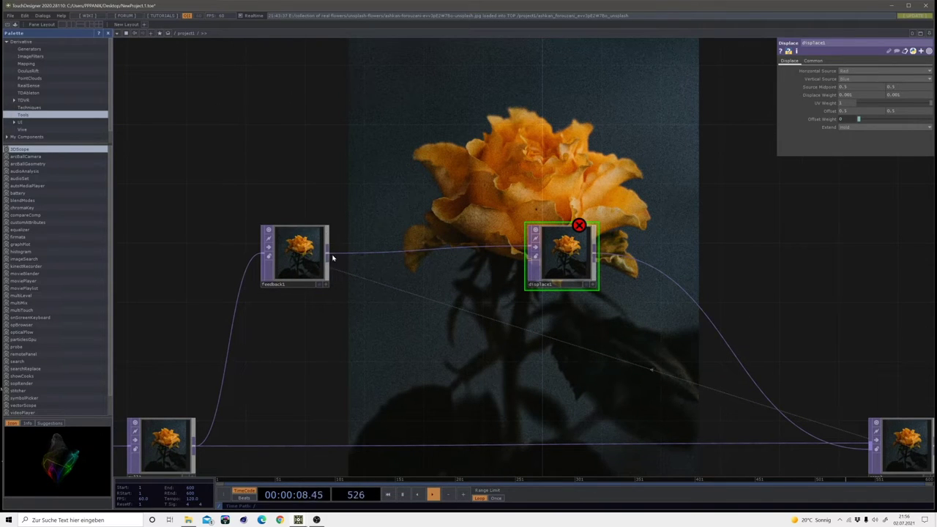
Step: Branch a Noise TOP off feedback1, place it above the feedback chain and set its RGB output to Noise
{"action": "left_click_drag", "start_coordinate": [319, 299], "coordinate": [329, 342]}
{"action": "left_click_drag", "start_coordinate": [341, 298], "coordinate": [392, 217]}
{"action": "left_click", "coordinate": [373, 161]}
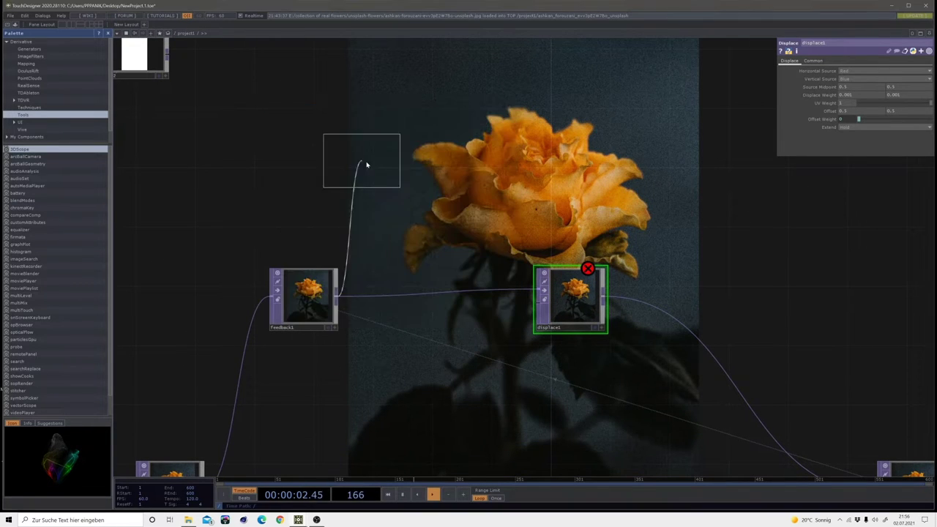
{"action": "left_click", "coordinate": [385, 128]}
{"action": "left_click", "coordinate": [830, 62]}
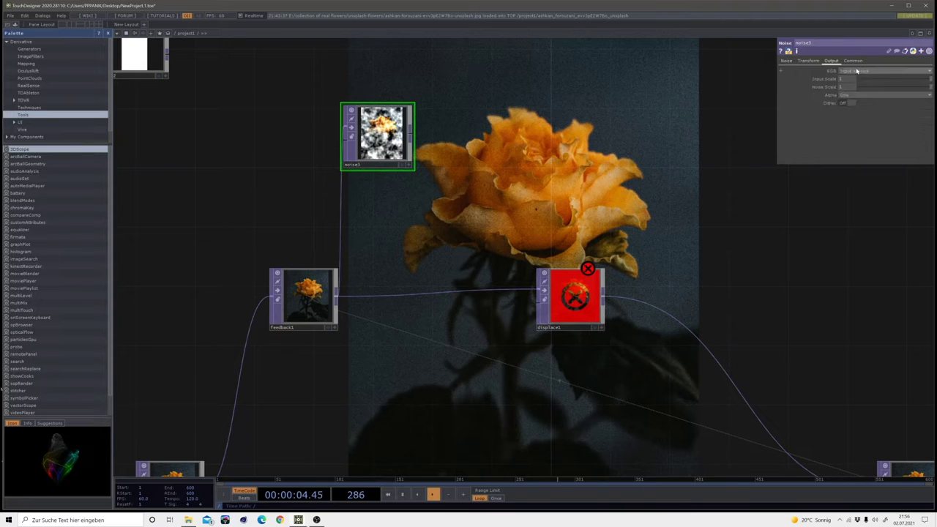
{"action": "left_click", "coordinate": [858, 71]}
{"action": "left_click", "coordinate": [852, 79]}
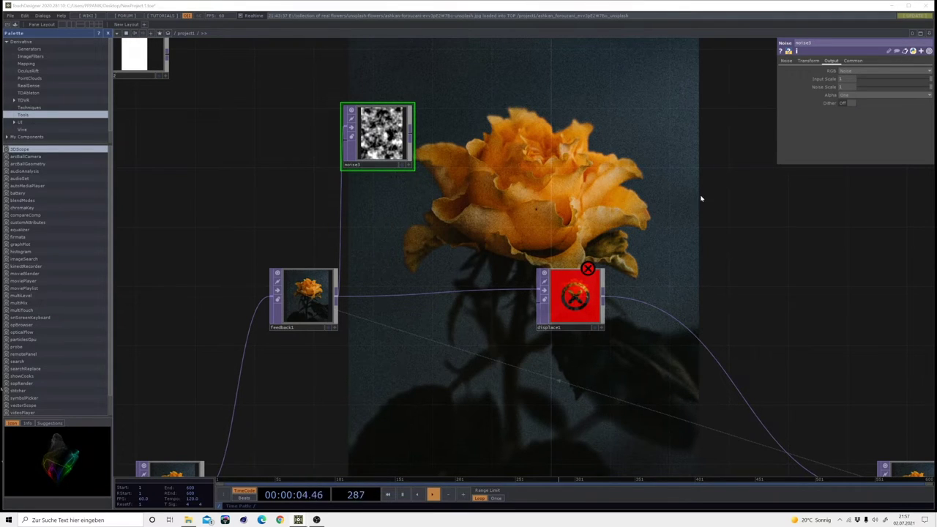
Step: Animate noise3 by entering a seconds-based time expression for its Z translation, and inspect the moving noise up close
{"action": "left_click", "coordinate": [814, 61]}
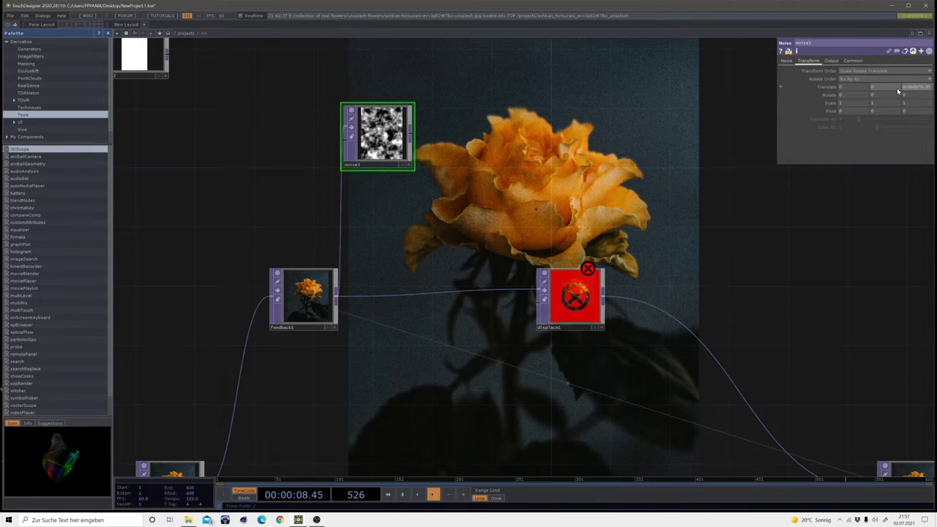
{"action": "key", "text": "Return"}
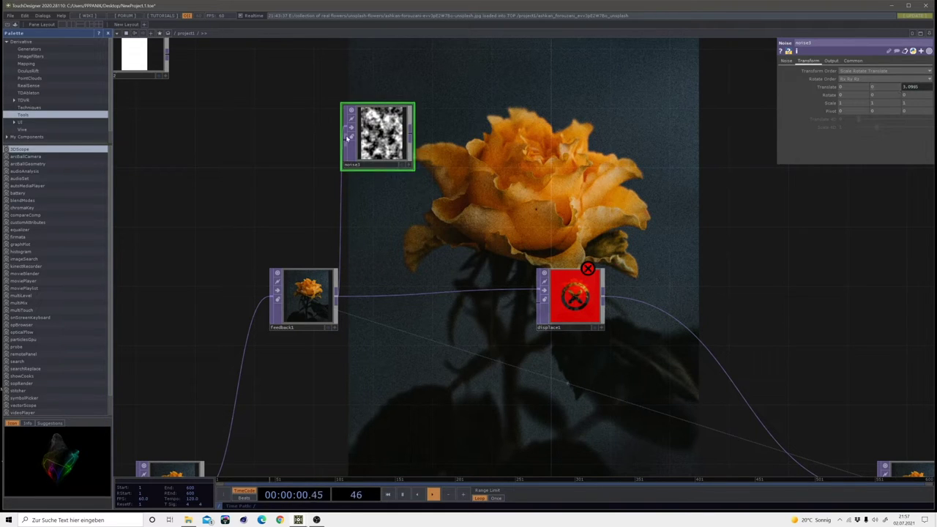
{"action": "scroll", "coordinate": [412, 178], "scroll_direction": "up", "scroll_amount": 5}
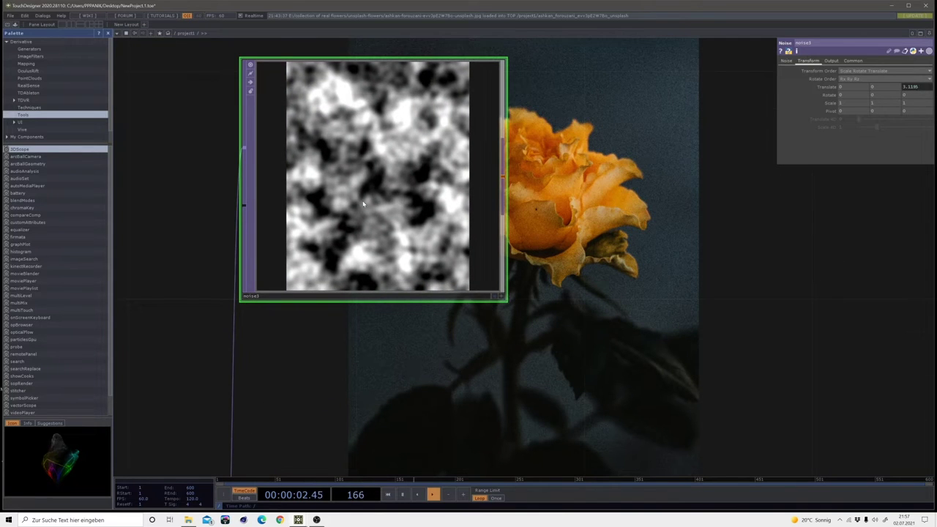
{"action": "scroll", "coordinate": [362, 203], "scroll_direction": "up", "scroll_amount": 3}
{"action": "scroll", "coordinate": [362, 203], "scroll_direction": "down", "scroll_amount": 5}
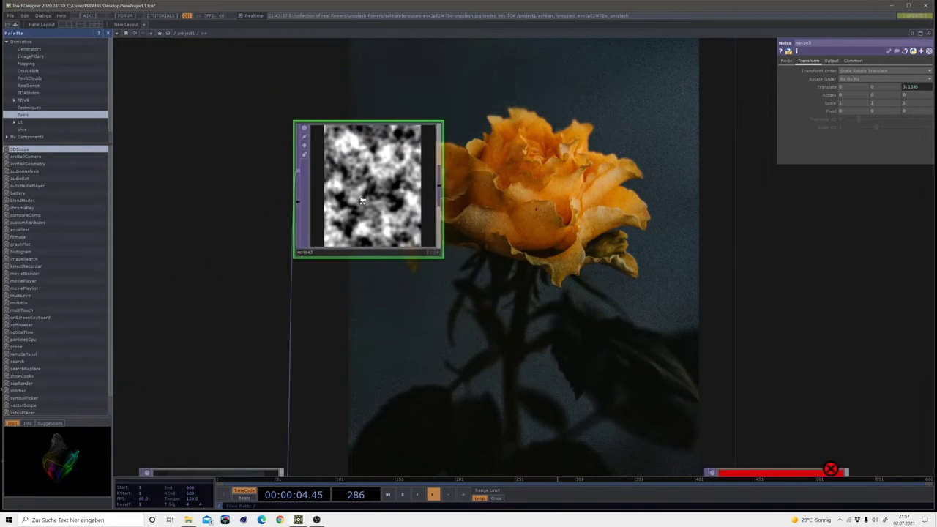
{"action": "scroll", "coordinate": [363, 201], "scroll_direction": "down", "scroll_amount": 3}
{"action": "scroll", "coordinate": [363, 205], "scroll_direction": "up", "scroll_amount": 2}
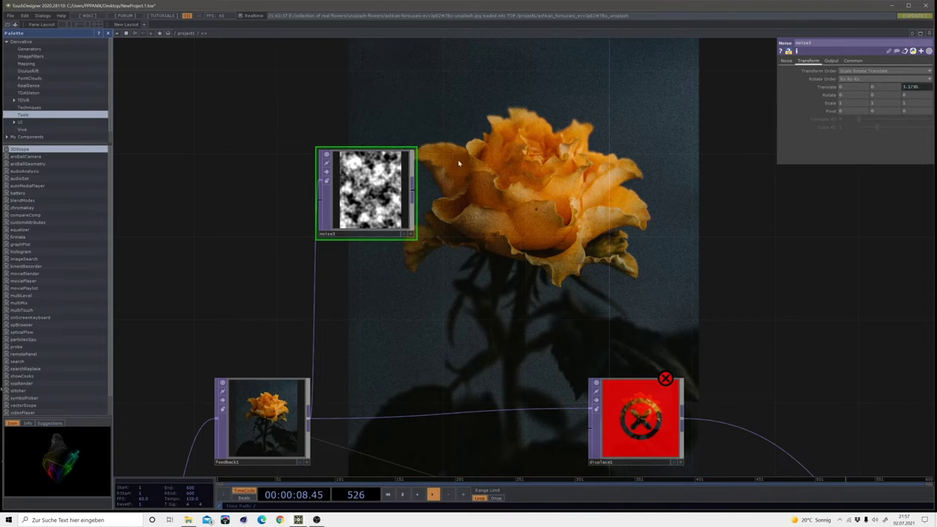
Step: Move noise3 higher in the network and paste a copy of it directly underneath
{"action": "left_click_drag", "start_coordinate": [507, 197], "coordinate": [521, 244]}
{"action": "scroll", "coordinate": [523, 244], "scroll_direction": "down", "scroll_amount": 3}
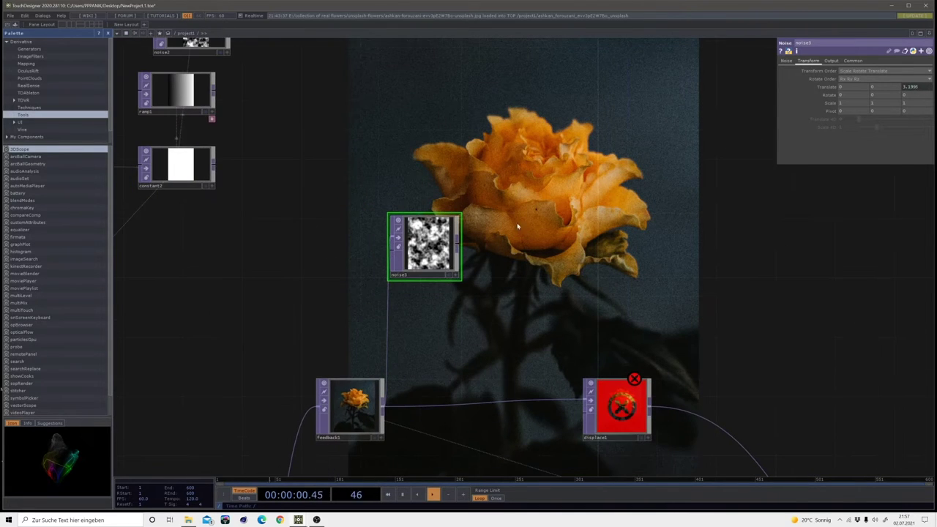
{"action": "left_click_drag", "start_coordinate": [417, 243], "coordinate": [421, 169]}
{"action": "key", "text": "ctrl+v"}
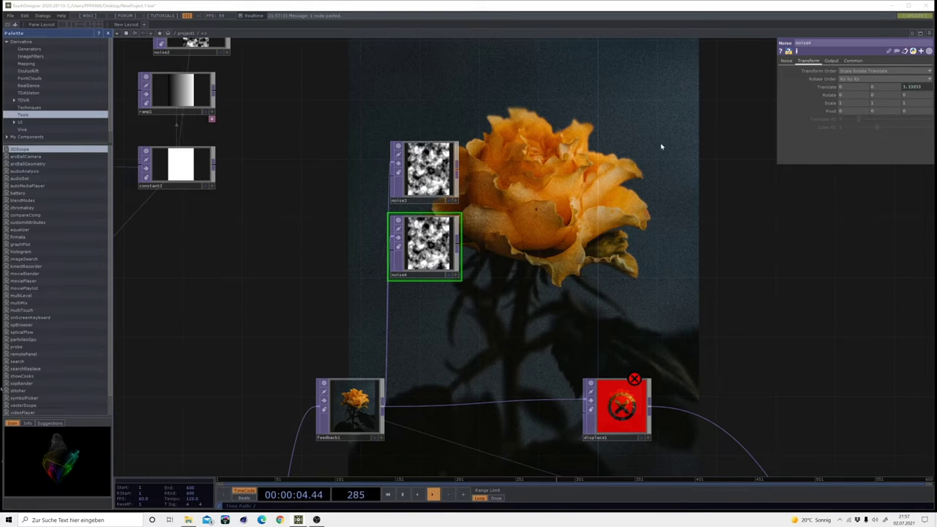
Step: Set noise3's Harmonics to 10
{"action": "left_click", "coordinate": [432, 175]}
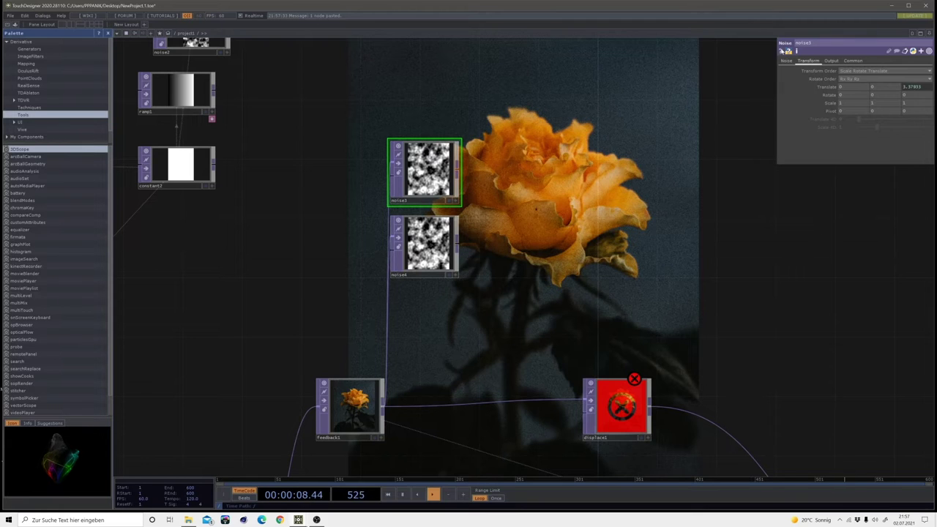
{"action": "left_click", "coordinate": [787, 62]}
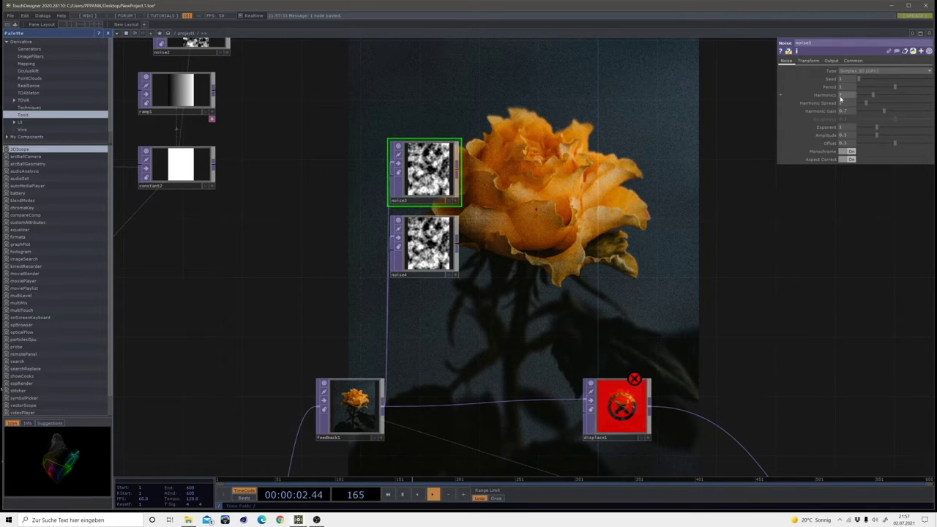
{"action": "left_click", "coordinate": [882, 96]}
{"action": "left_click_drag", "start_coordinate": [884, 97], "coordinate": [932, 95]}
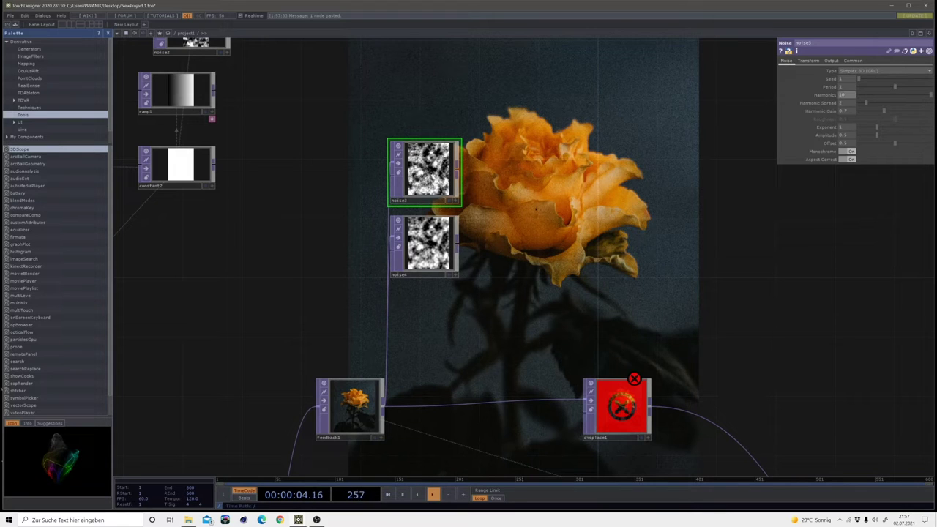
Step: Set the copied noise4's Harmonics to 10 and its Seed to 5837
{"action": "left_click", "coordinate": [455, 271]}
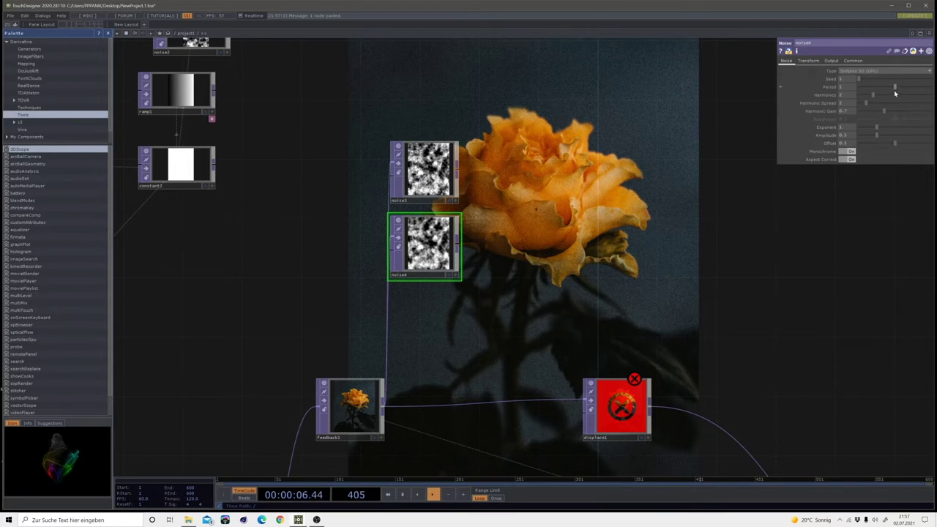
{"action": "left_click_drag", "start_coordinate": [879, 97], "coordinate": [931, 95]}
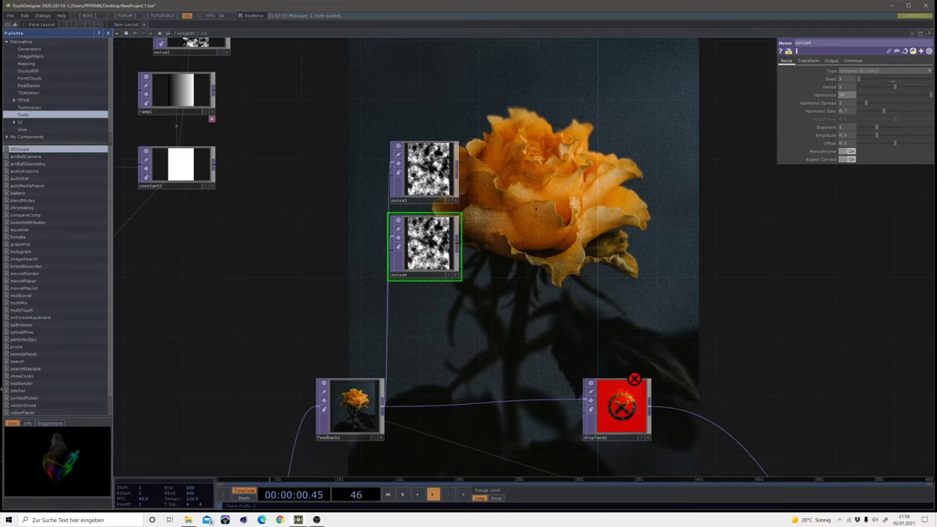
{"action": "left_click_drag", "start_coordinate": [895, 81], "coordinate": [901, 78]}
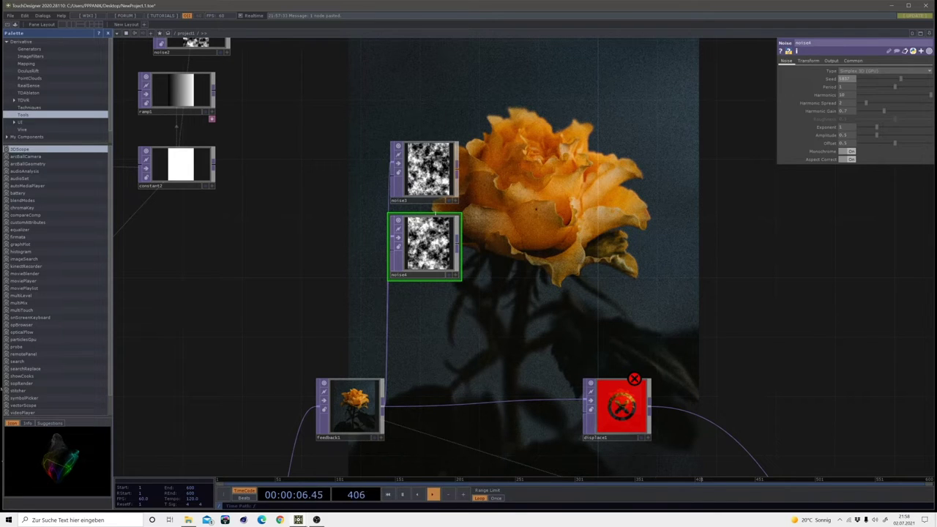
Step: Move displace1 aside and add a Reorder TOP with noise3 as its first input and noise4 as its second
{"action": "left_click_drag", "start_coordinate": [621, 410], "coordinate": [666, 426]}
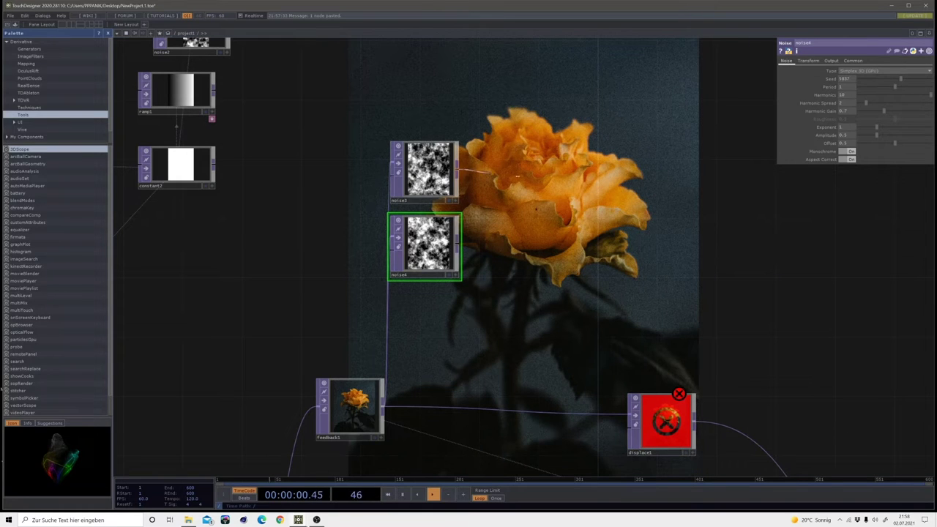
{"action": "key", "text": "Tab"}
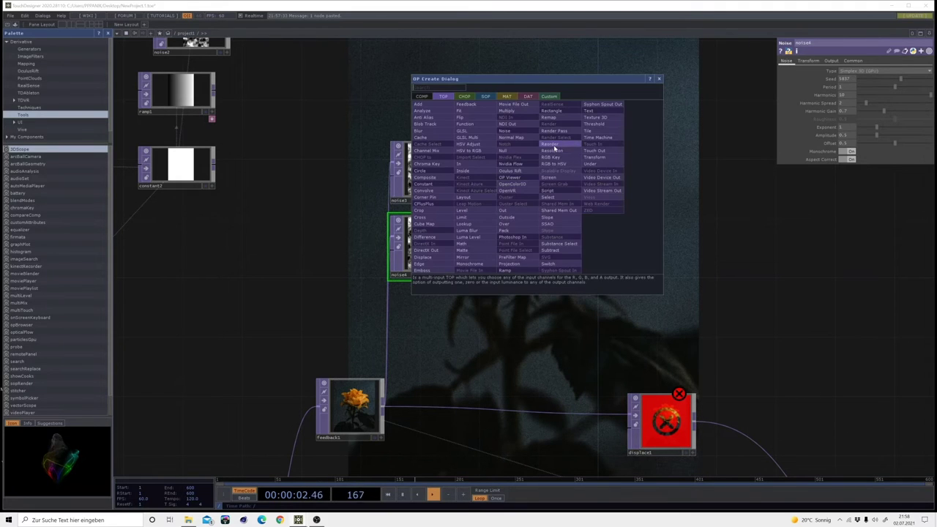
{"action": "left_click", "coordinate": [550, 144]}
{"action": "left_click", "coordinate": [593, 211]}
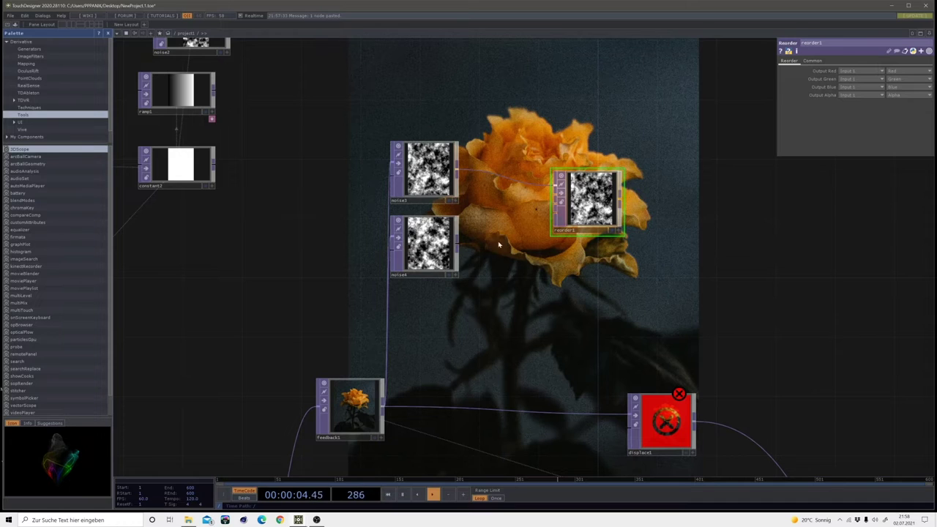
{"action": "left_click_drag", "start_coordinate": [459, 245], "coordinate": [563, 196]}
{"action": "left_click_drag", "start_coordinate": [661, 310], "coordinate": [598, 246]}
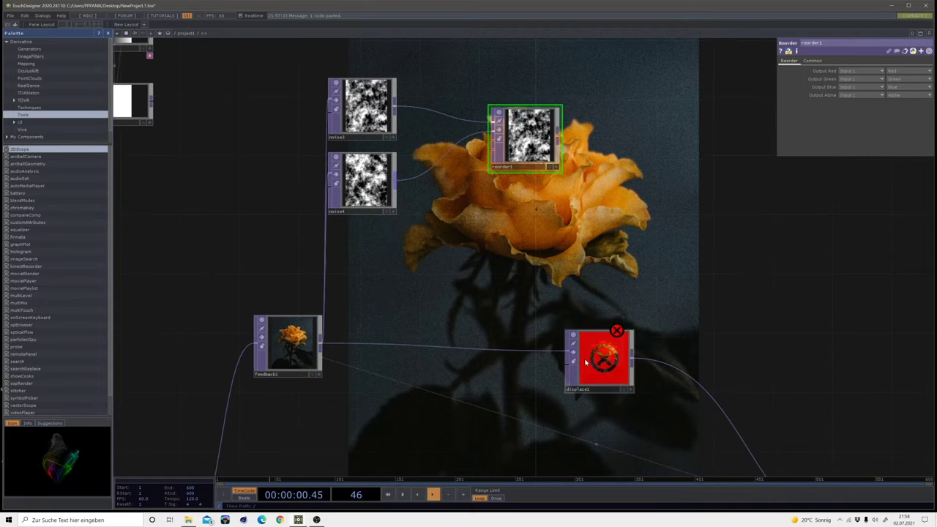
Step: Check displace1's source channels and set reorder1's Output Green channel to Zero
{"action": "left_click", "coordinate": [584, 354]}
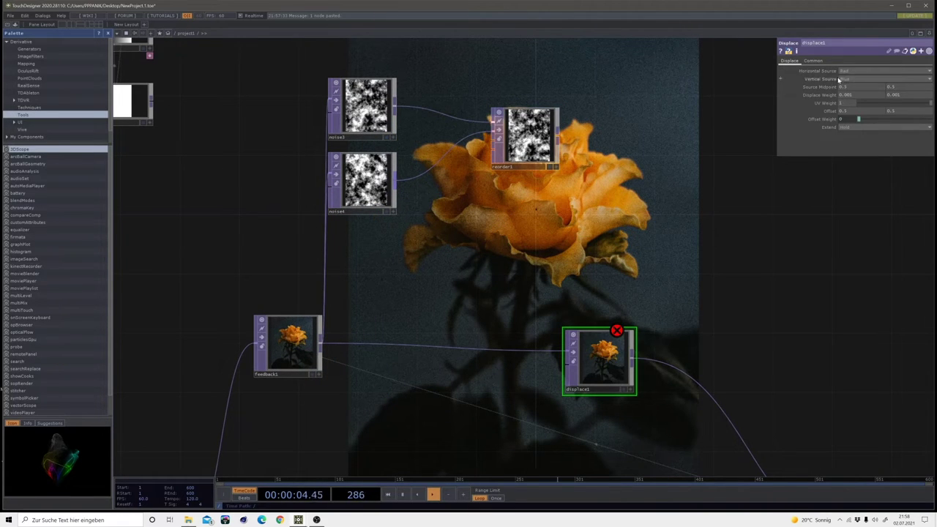
{"action": "left_click", "coordinate": [524, 136]}
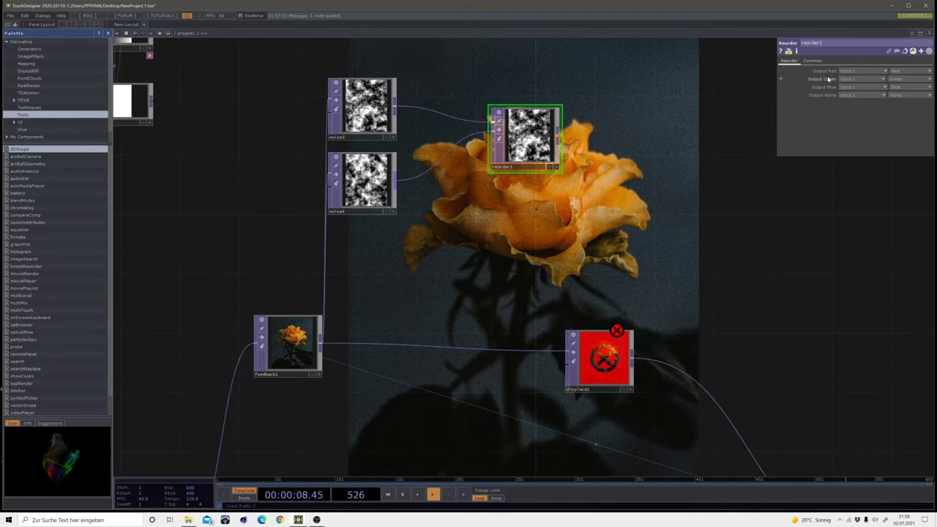
{"action": "left_click", "coordinate": [913, 79]}
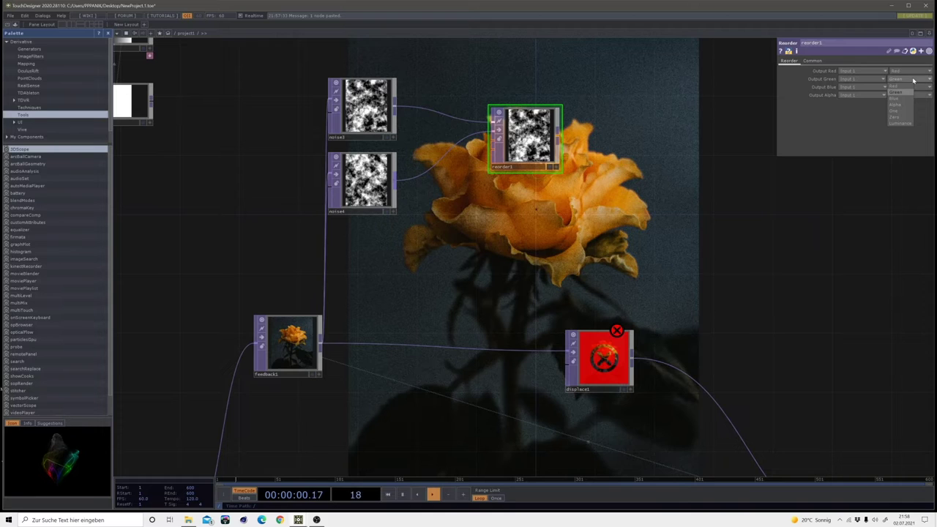
{"action": "left_click", "coordinate": [894, 117]}
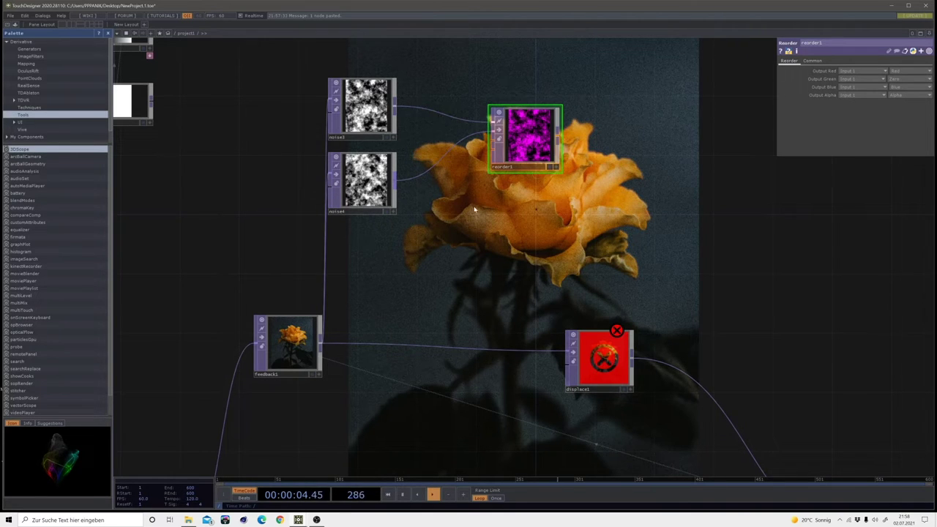
Step: Compare reorder1's output channel assignments with displace1's Horizontal Source and Vertical Source settings
{"action": "left_click_drag", "start_coordinate": [474, 209], "coordinate": [494, 285]}
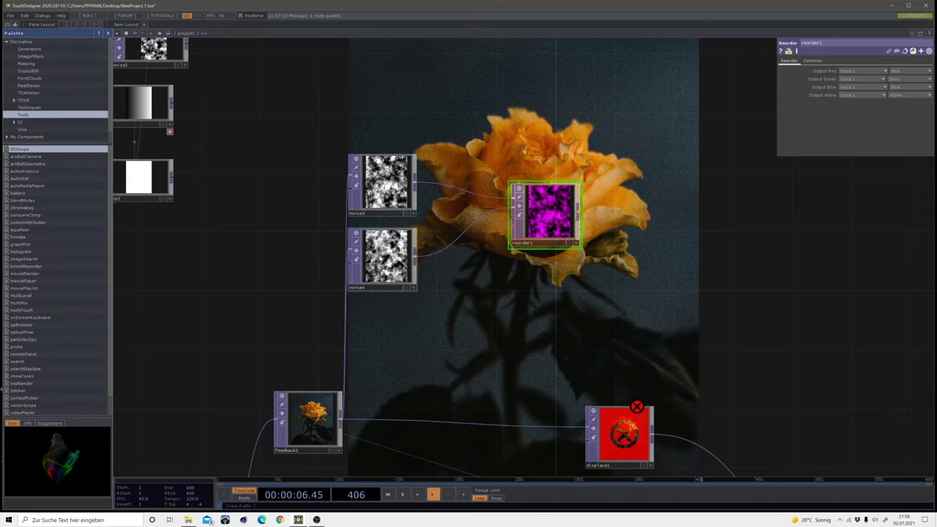
{"action": "scroll", "coordinate": [377, 256], "scroll_direction": "up", "scroll_amount": 2}
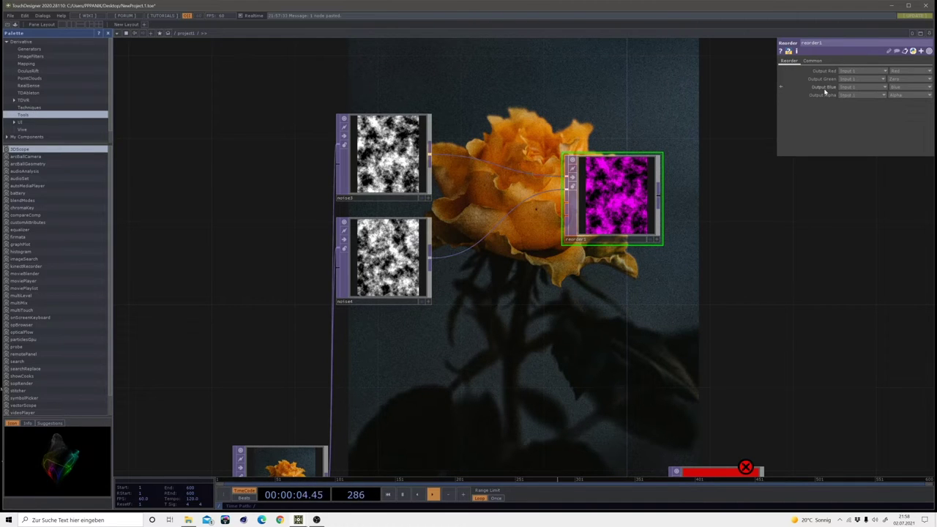
{"action": "left_click_drag", "start_coordinate": [755, 270], "coordinate": [722, 144]}
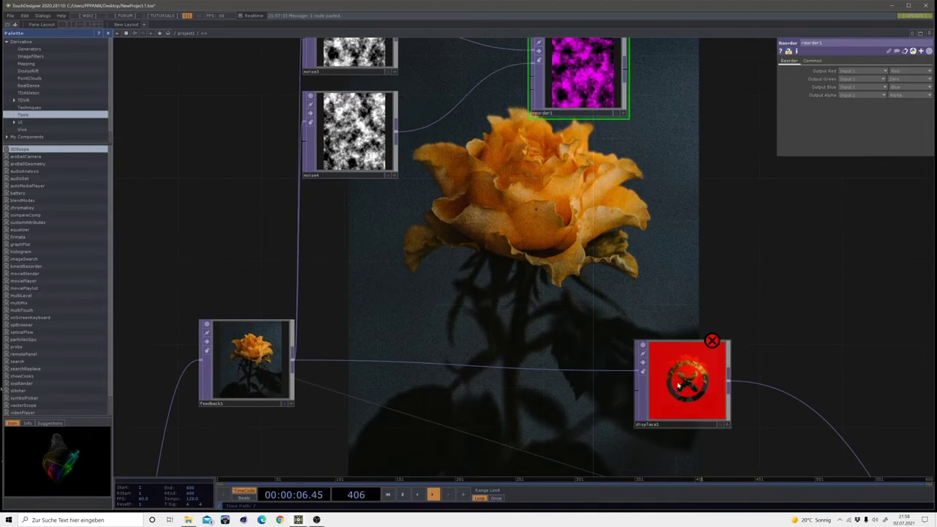
{"action": "left_click", "coordinate": [679, 385]}
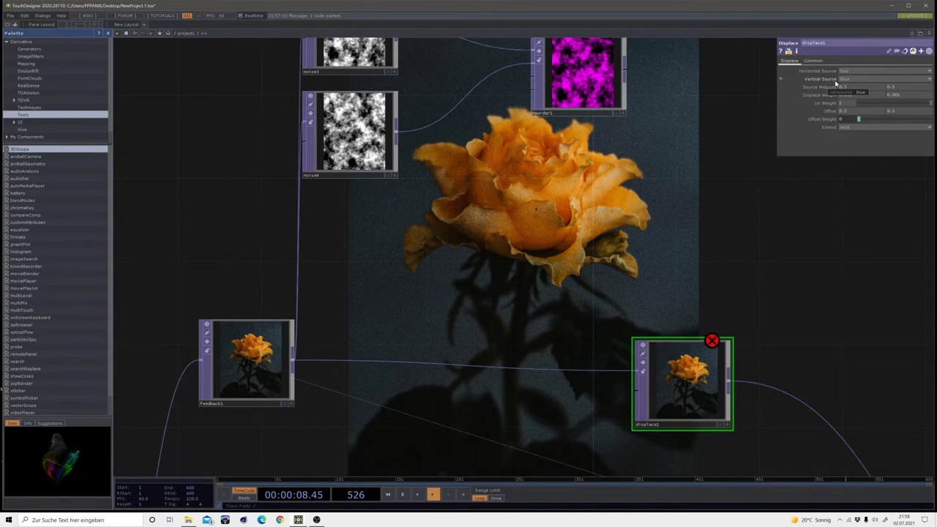
Step: Set reorder1's Output Blue source to Input 2 so the second noise supplies the blue channel
{"action": "left_click_drag", "start_coordinate": [489, 110], "coordinate": [466, 211]}
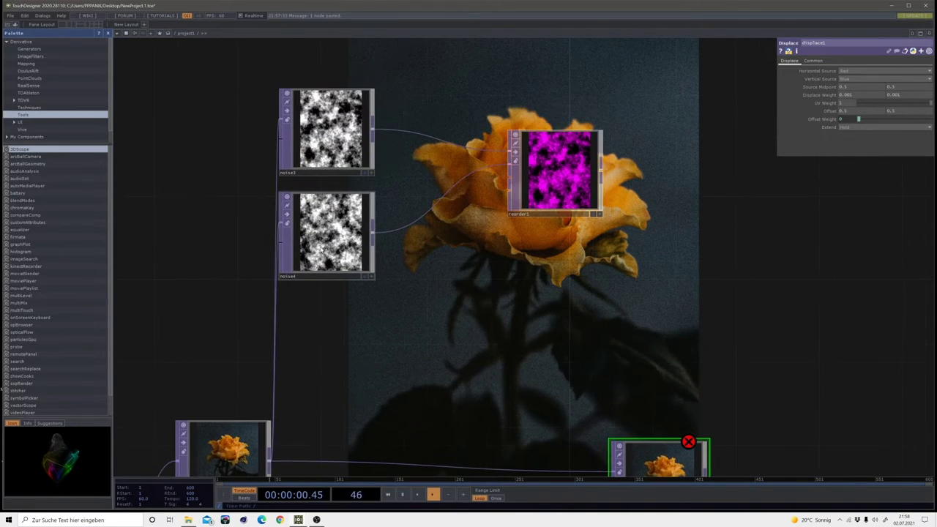
{"action": "left_click", "coordinate": [322, 245]}
{"action": "left_click", "coordinate": [534, 183]}
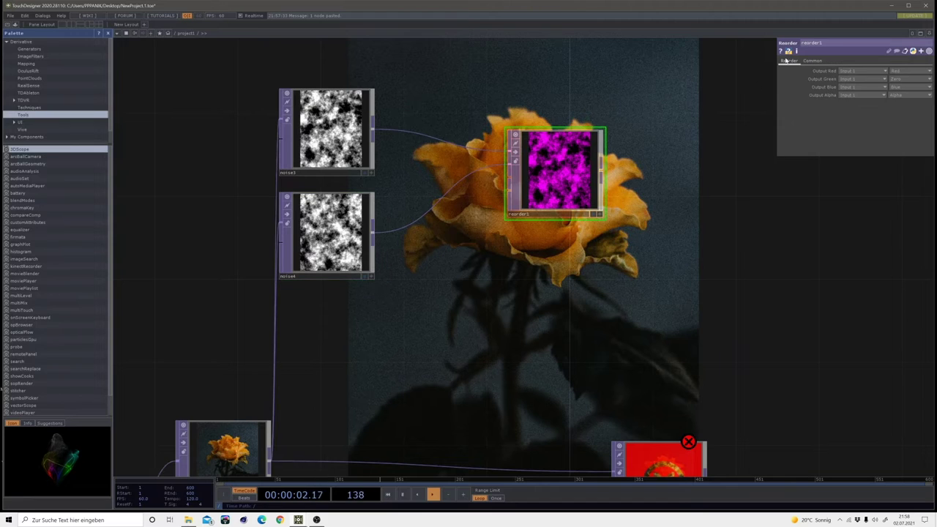
{"action": "left_click", "coordinate": [844, 88]}
{"action": "left_click", "coordinate": [848, 102]}
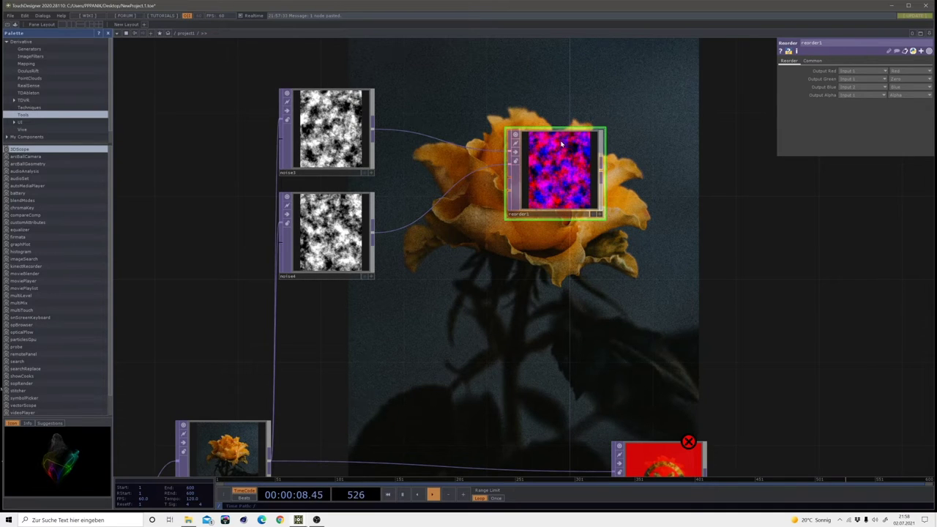
Step: Connect reorder1's output to displace1's second input
{"action": "left_click_drag", "start_coordinate": [628, 438], "coordinate": [614, 405]}
{"action": "left_click_drag", "start_coordinate": [642, 317], "coordinate": [644, 273]}
{"action": "left_click_drag", "start_coordinate": [588, 96], "coordinate": [601, 413]}
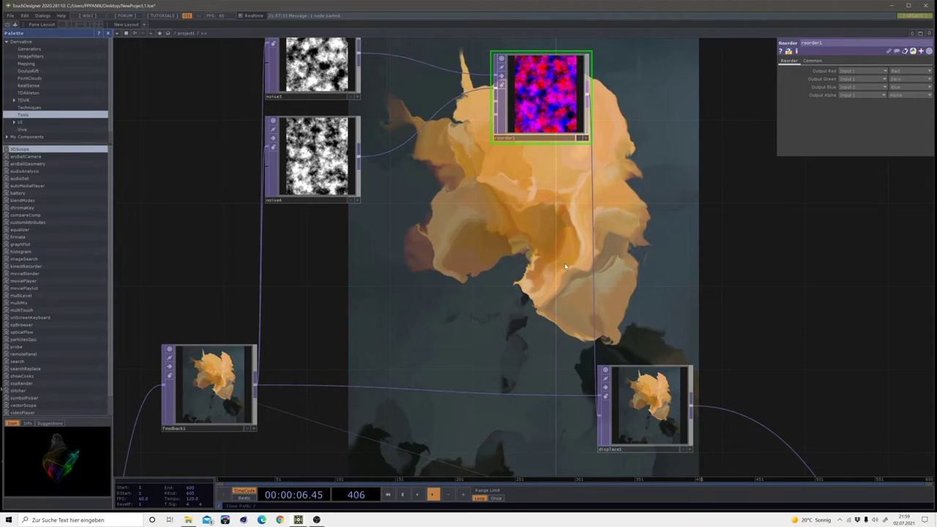
Step: Duplicate noise3 and noise4 and place the copies between the originals and reorder1, spacing out feedback1 and reorder1 to make room
{"action": "left_click_drag", "start_coordinate": [499, 178], "coordinate": [595, 275]}
{"action": "scroll", "coordinate": [595, 274], "scroll_direction": "down", "scroll_amount": 5}
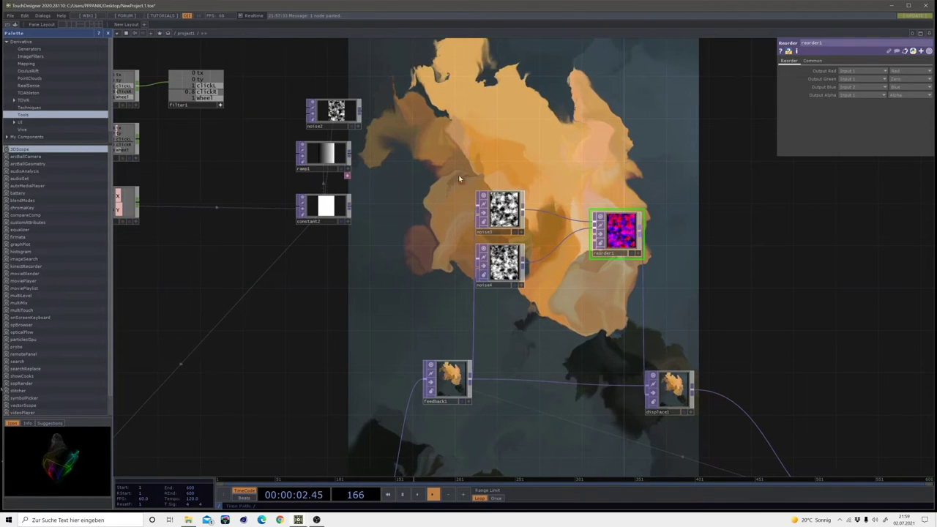
{"action": "left_click_drag", "start_coordinate": [448, 380], "coordinate": [417, 380]}
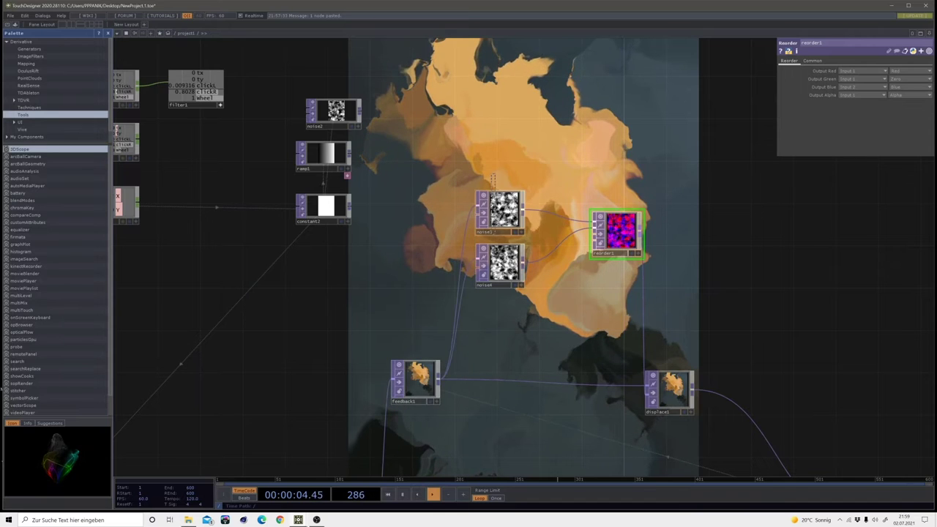
{"action": "left_click", "coordinate": [502, 267]}
{"action": "left_click", "coordinate": [501, 216], "text": "shift"}
{"action": "key", "text": "ctrl+c"}
{"action": "key", "text": "ctrl+v"}
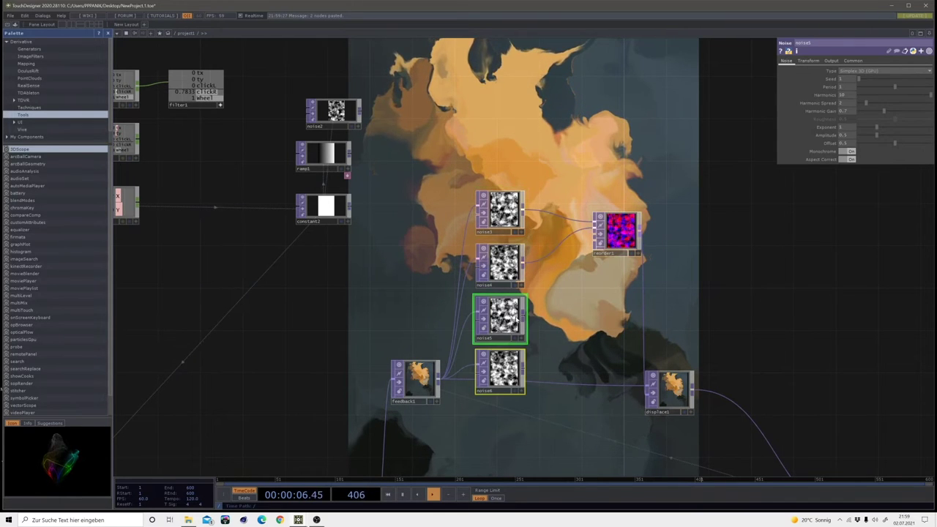
{"action": "left_click_drag", "start_coordinate": [615, 242], "coordinate": [687, 242]}
{"action": "left_click_drag", "start_coordinate": [500, 315], "coordinate": [584, 207]}
Step: Connect noise3's output to noise5's second input and inspect the noise5 preview up close
{"action": "scroll", "coordinate": [520, 174], "scroll_direction": "up", "scroll_amount": 5}
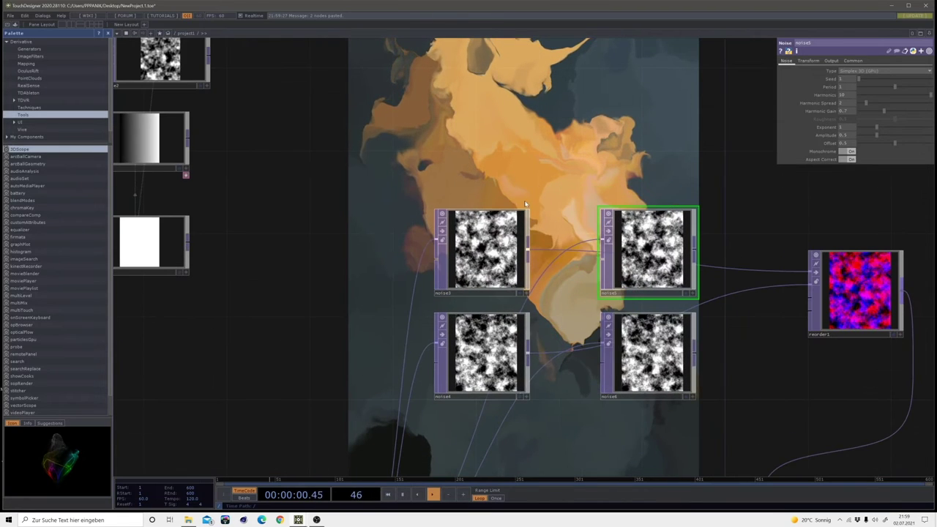
{"action": "left_click", "coordinate": [483, 245]}
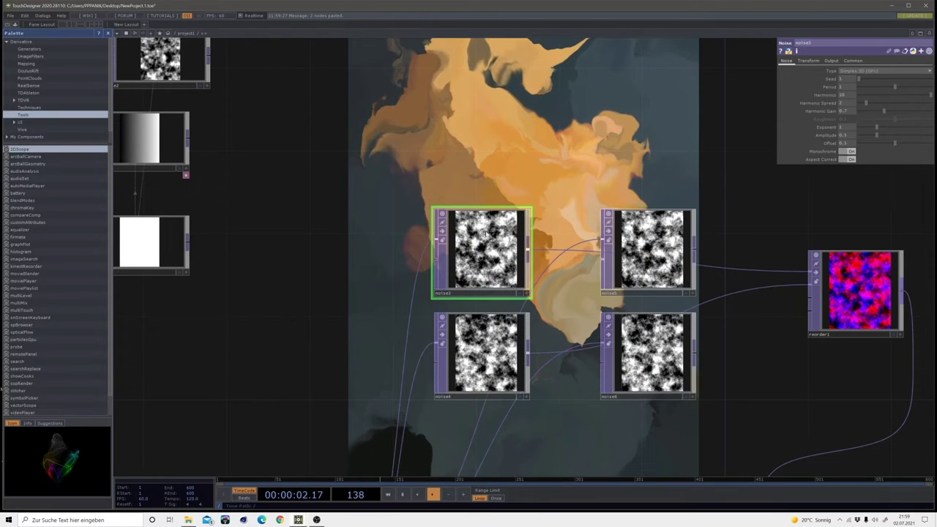
{"action": "left_click", "coordinate": [528, 251]}
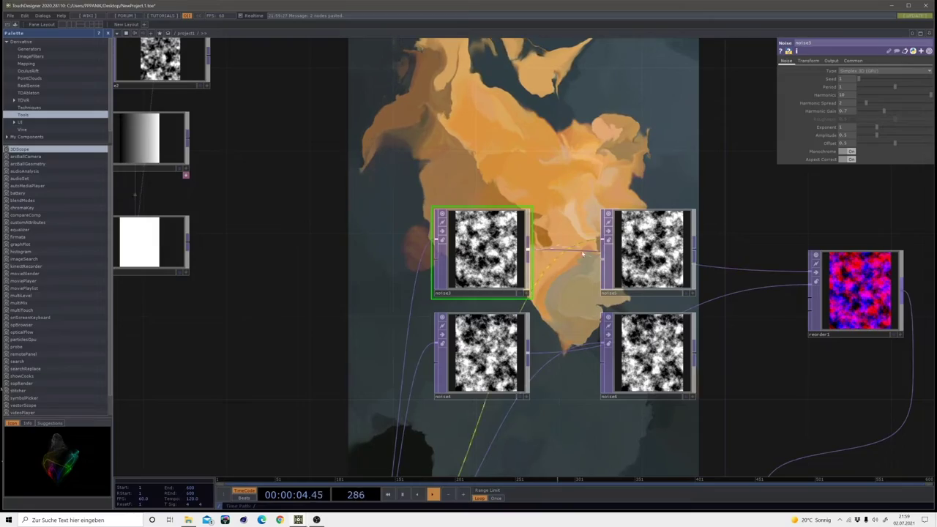
{"action": "left_click", "coordinate": [604, 256]}
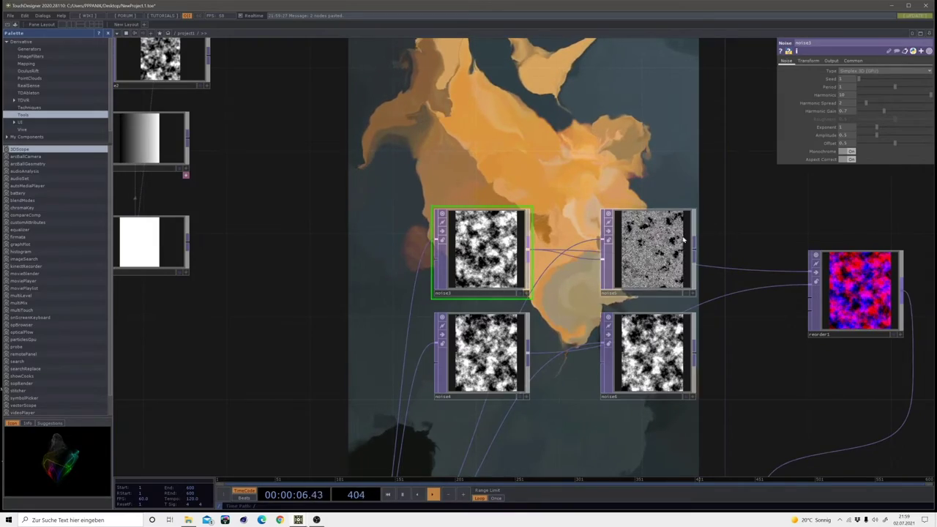
{"action": "scroll", "coordinate": [626, 260], "scroll_direction": "up", "scroll_amount": 5}
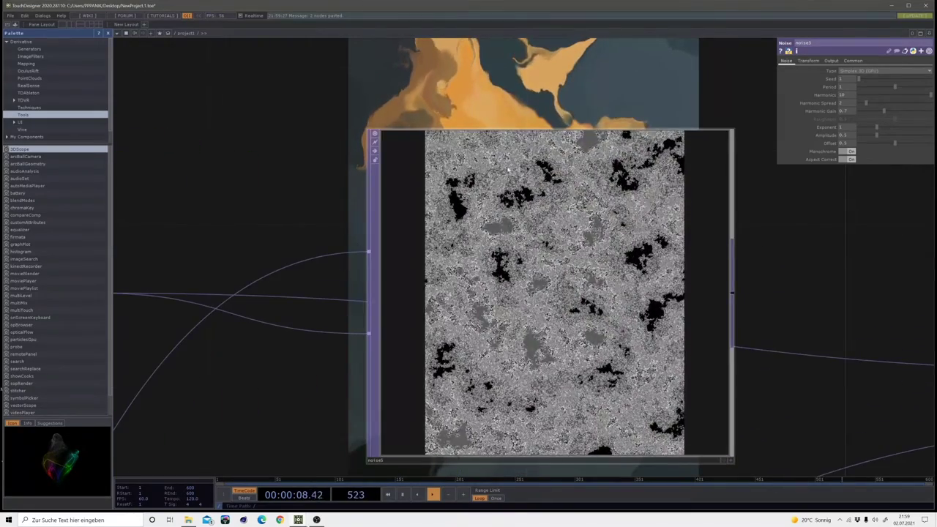
{"action": "scroll", "coordinate": [328, 140], "scroll_direction": "down", "scroll_amount": 2}
{"action": "scroll", "coordinate": [328, 140], "scroll_direction": "down", "scroll_amount": 2}
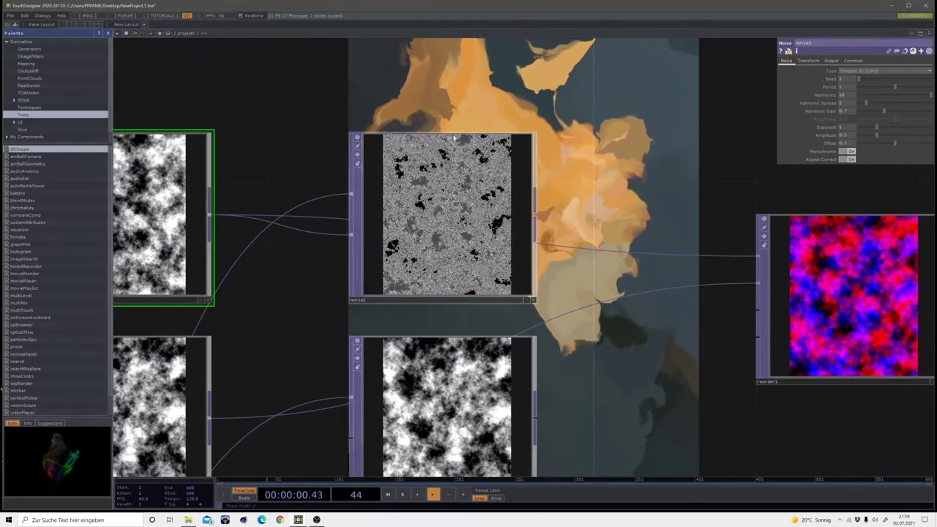
Step: Connect noise4's output to noise6's second input
{"action": "left_click_drag", "start_coordinate": [289, 112], "coordinate": [367, 55]}
{"action": "left_click_drag", "start_coordinate": [340, 324], "coordinate": [346, 274]}
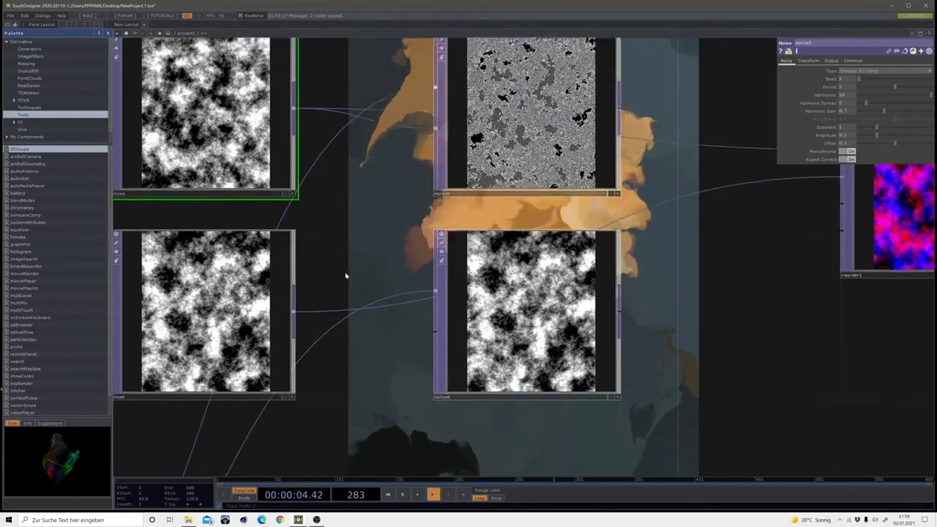
{"action": "scroll", "coordinate": [344, 344], "scroll_direction": "down", "scroll_amount": 2}
{"action": "left_click", "coordinate": [287, 323]}
{"action": "left_click_drag", "start_coordinate": [305, 322], "coordinate": [408, 337]}
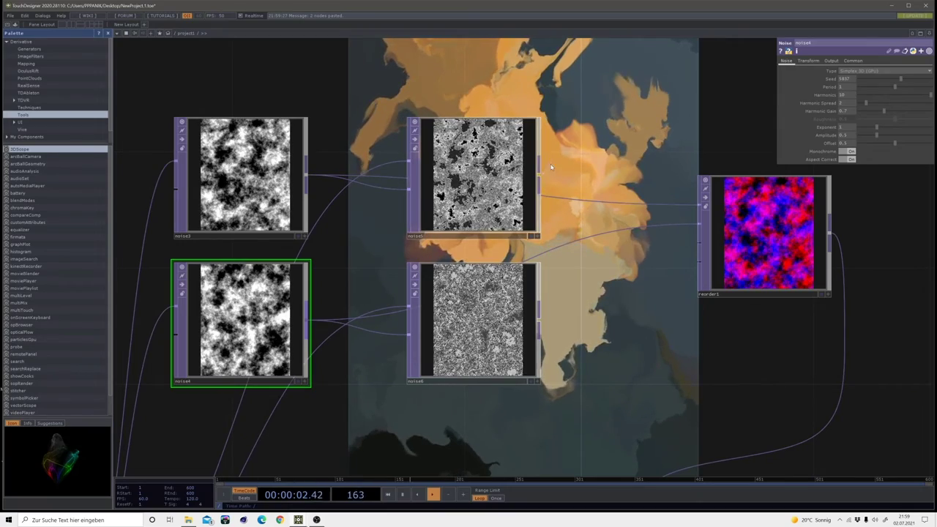
Step: Wire noise5 and noise6 into reorder1's first and second inputs, and pulse feedback1's Reset
{"action": "left_click_drag", "start_coordinate": [566, 199], "coordinate": [568, 200]}
{"action": "left_click_drag", "start_coordinate": [540, 320], "coordinate": [618, 201]}
{"action": "scroll", "coordinate": [618, 200], "scroll_direction": "down", "scroll_amount": 4}
{"action": "left_click_drag", "start_coordinate": [493, 310], "coordinate": [527, 264]}
{"action": "left_click", "coordinate": [328, 297]}
{"action": "left_click", "coordinate": [866, 79]}
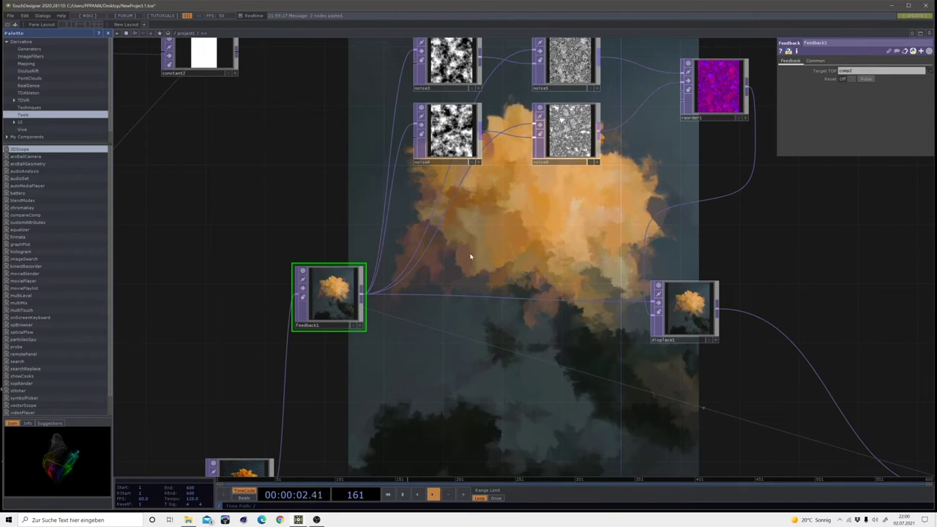
Step: Add a Keyboard In CHOP just above feedback1
{"action": "left_click_drag", "start_coordinate": [486, 242], "coordinate": [531, 200]}
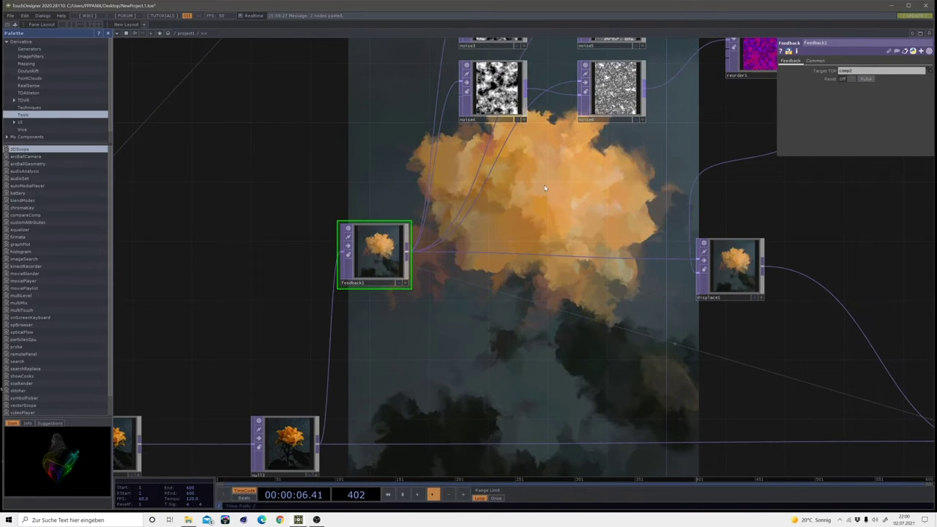
{"action": "left_click_drag", "start_coordinate": [523, 173], "coordinate": [423, 236]}
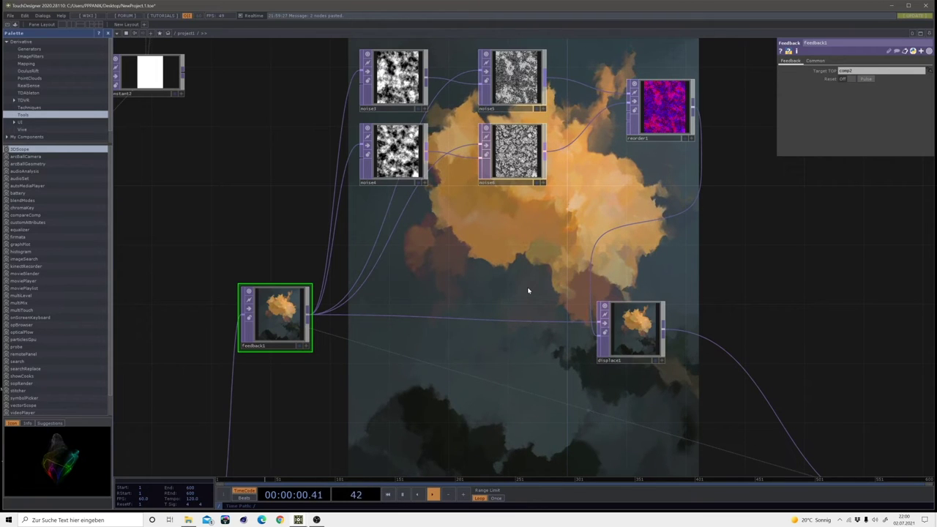
{"action": "left_click_drag", "start_coordinate": [710, 298], "coordinate": [784, 276]}
{"action": "left_click_drag", "start_coordinate": [591, 347], "coordinate": [630, 332]}
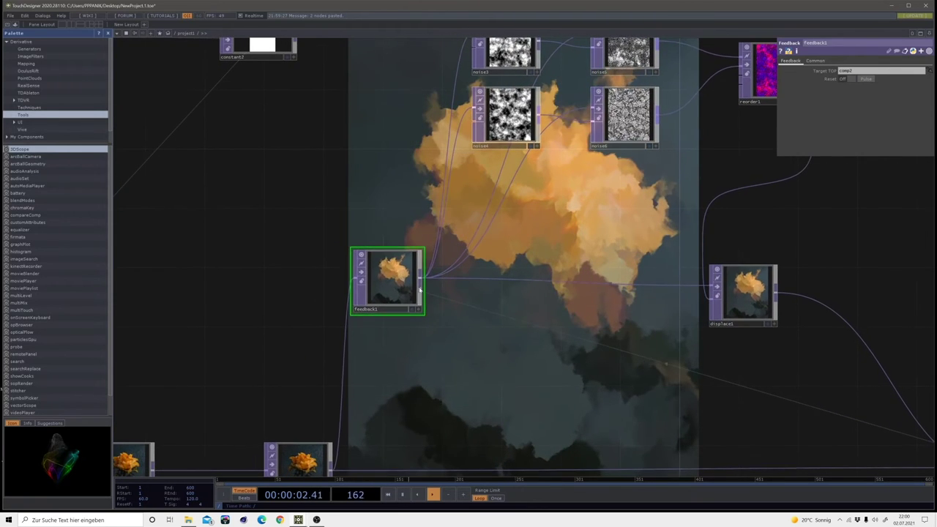
{"action": "key", "text": "Tab"}
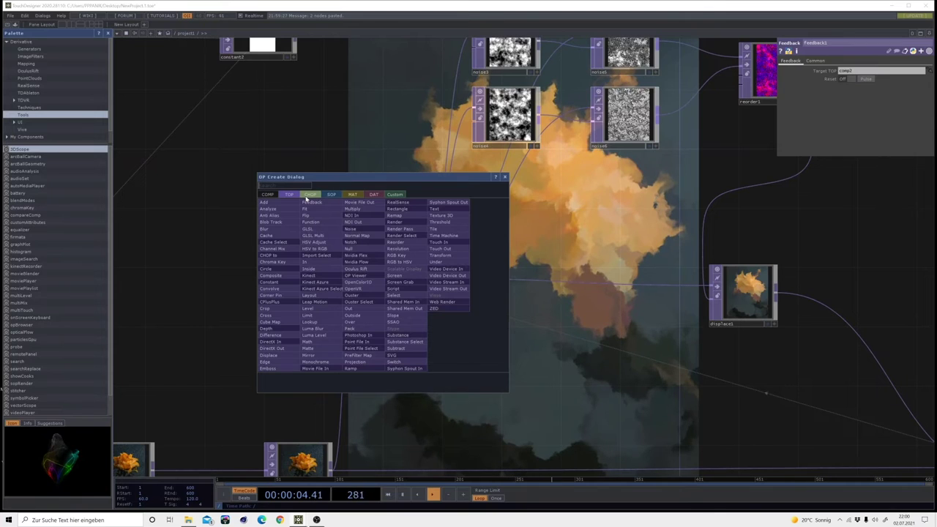
{"action": "left_click", "coordinate": [309, 195]}
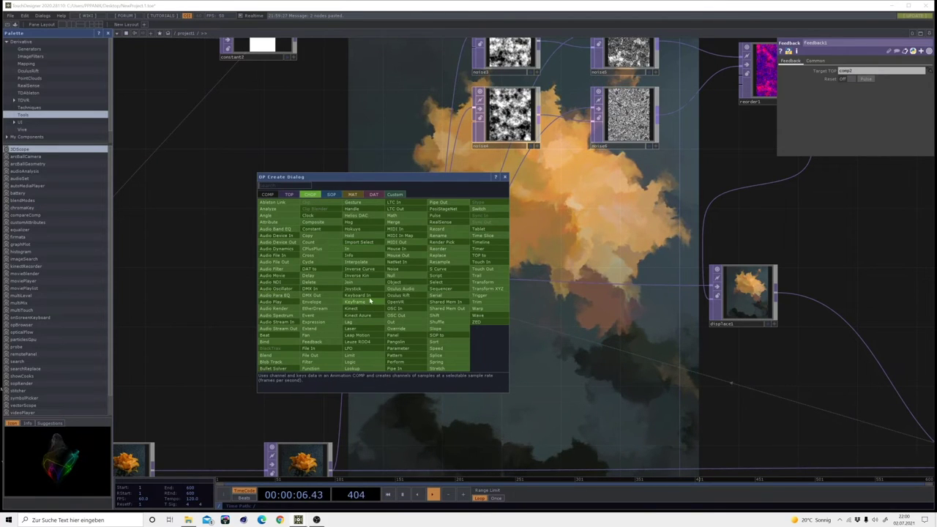
{"action": "left_click", "coordinate": [358, 295]}
{"action": "left_click", "coordinate": [378, 199]}
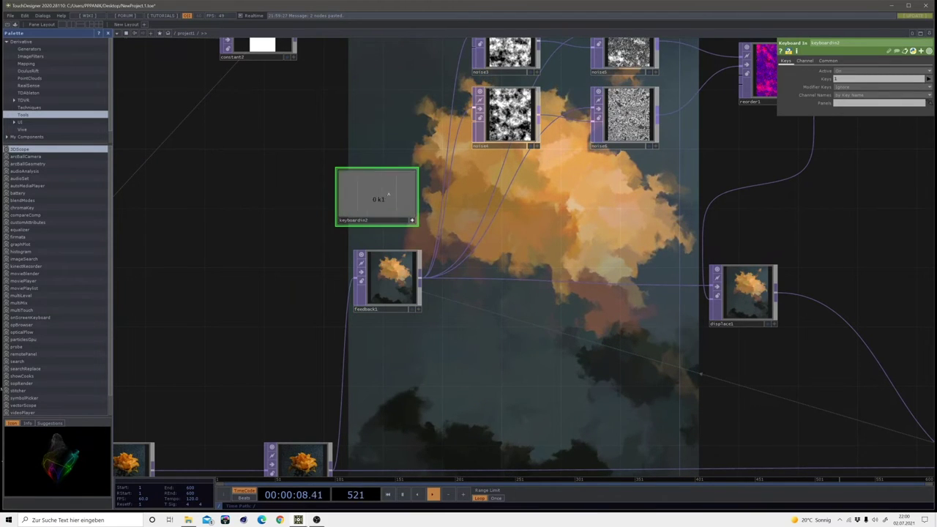
Step: Link keyboardin2's k1 channel to feedback1's Reset Pulse parameter and trigger the reset to test it
{"action": "left_click", "coordinate": [387, 278]}
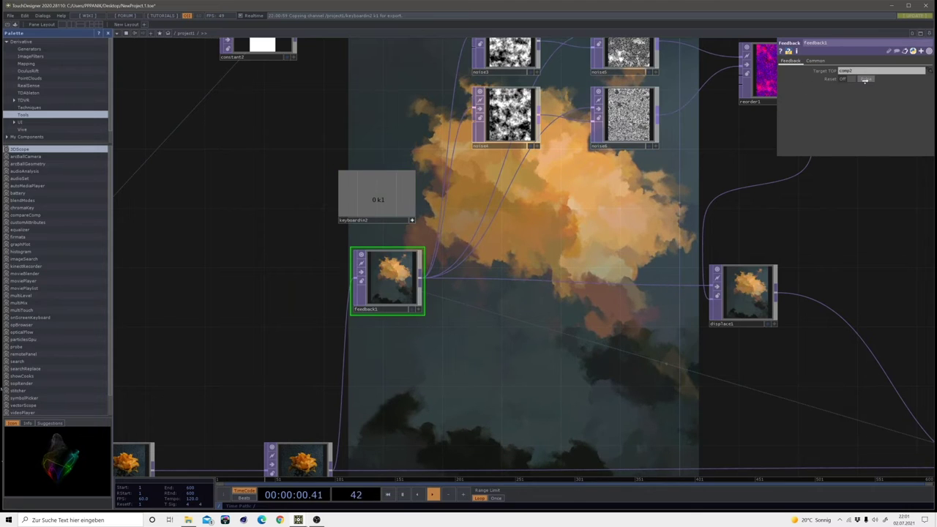
{"action": "left_click_drag", "start_coordinate": [865, 81], "coordinate": [867, 80]}
{"action": "left_click", "coordinate": [871, 79]}
{"action": "key", "text": "1"}
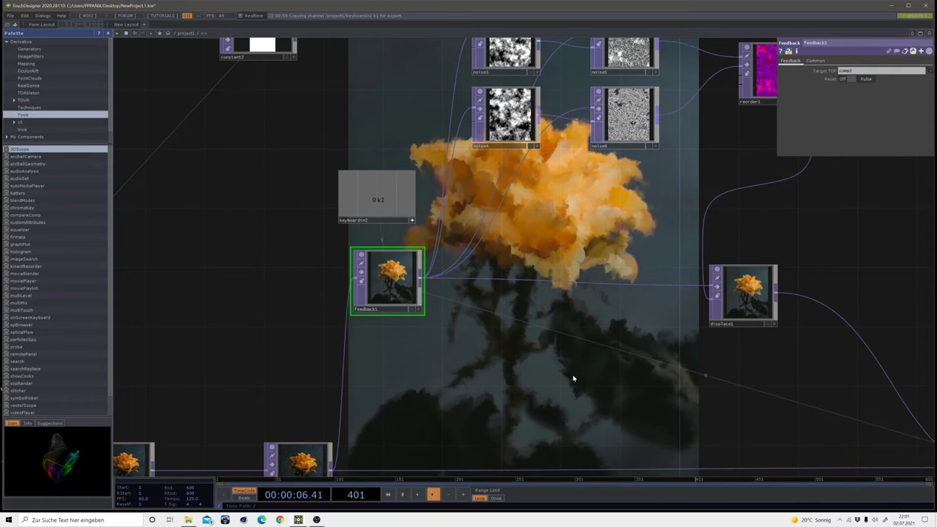
{"action": "key", "text": "1"}
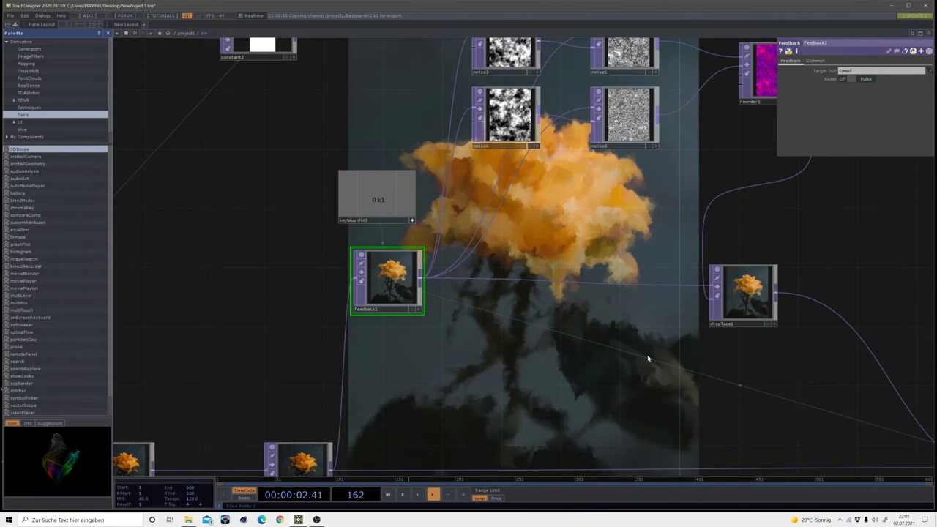
Step: Move null2 and comp2 farther from displace1 to free space for another operator on the connection
{"action": "left_click_drag", "start_coordinate": [729, 384], "coordinate": [591, 327]}
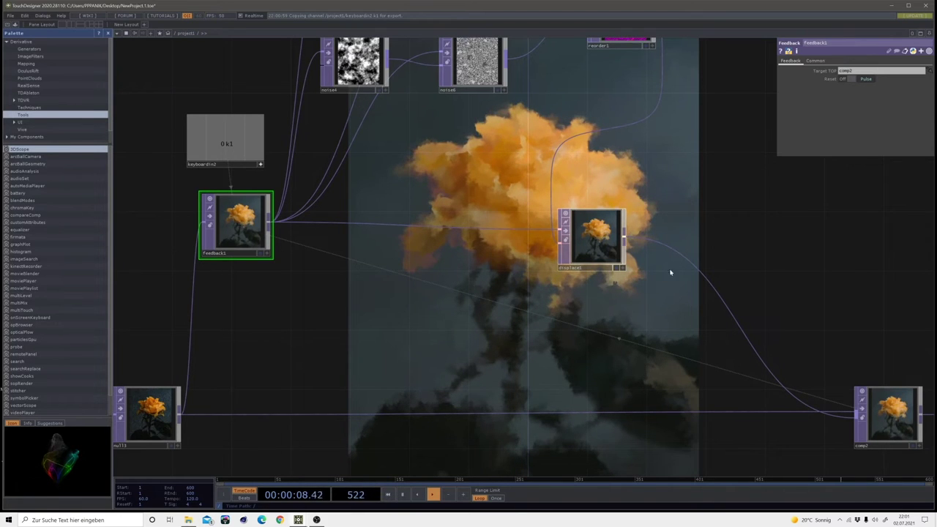
{"action": "left_click_drag", "start_coordinate": [777, 261], "coordinate": [510, 140]}
{"action": "middle_click_drag", "start_coordinate": [510, 140], "coordinate": [540, 171]}
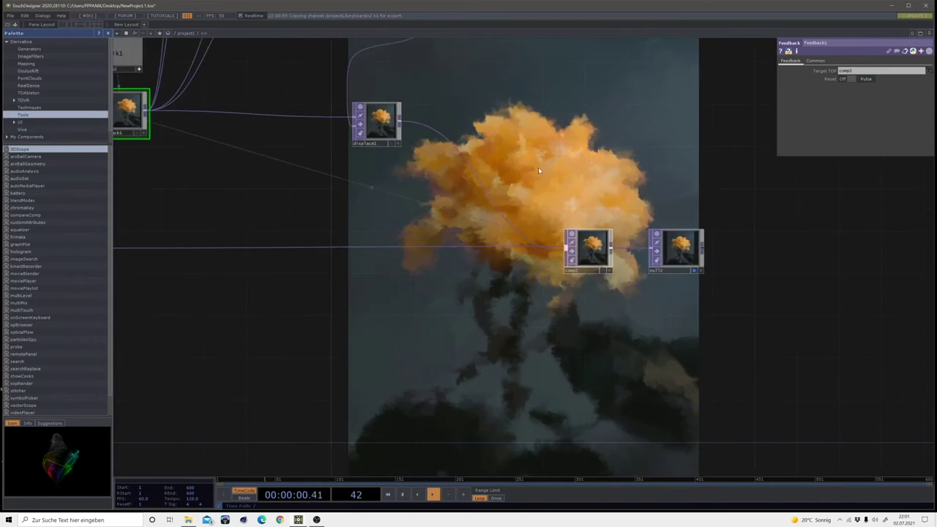
{"action": "left_click_drag", "start_coordinate": [688, 258], "coordinate": [793, 269]}
{"action": "left_click_drag", "start_coordinate": [600, 258], "coordinate": [489, 247]}
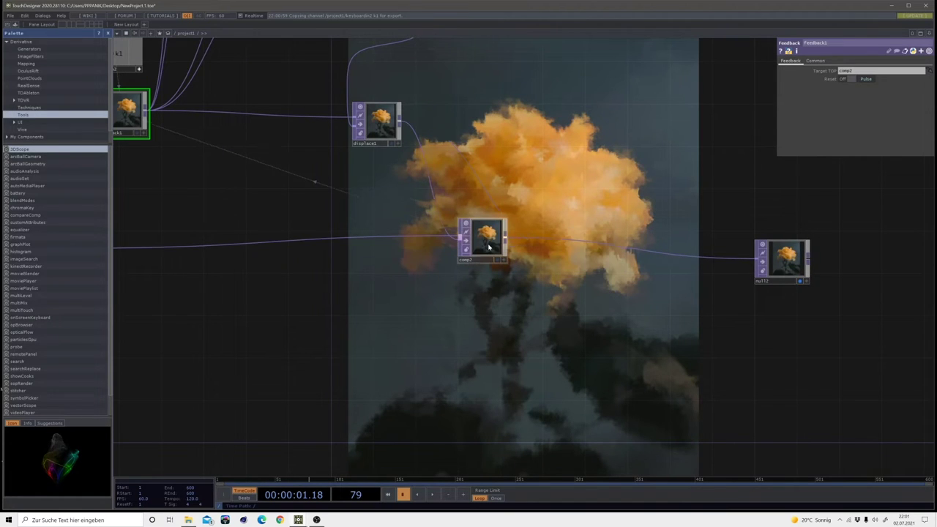
{"action": "left_click_drag", "start_coordinate": [511, 184], "coordinate": [666, 379]}
{"action": "left_click_drag", "start_coordinate": [717, 448], "coordinate": [526, 358]}
{"action": "left_click_drag", "start_coordinate": [435, 330], "coordinate": [552, 358]}
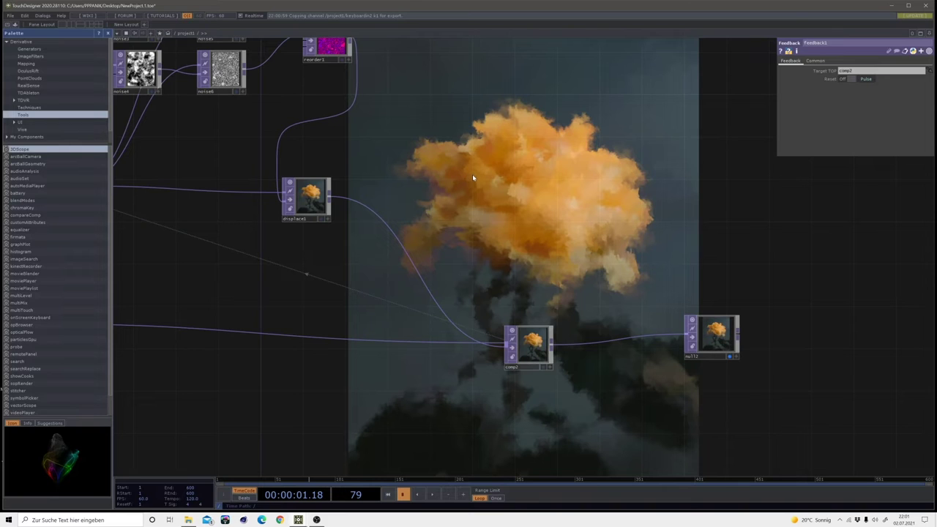
{"action": "left_click_drag", "start_coordinate": [434, 184], "coordinate": [506, 239]}
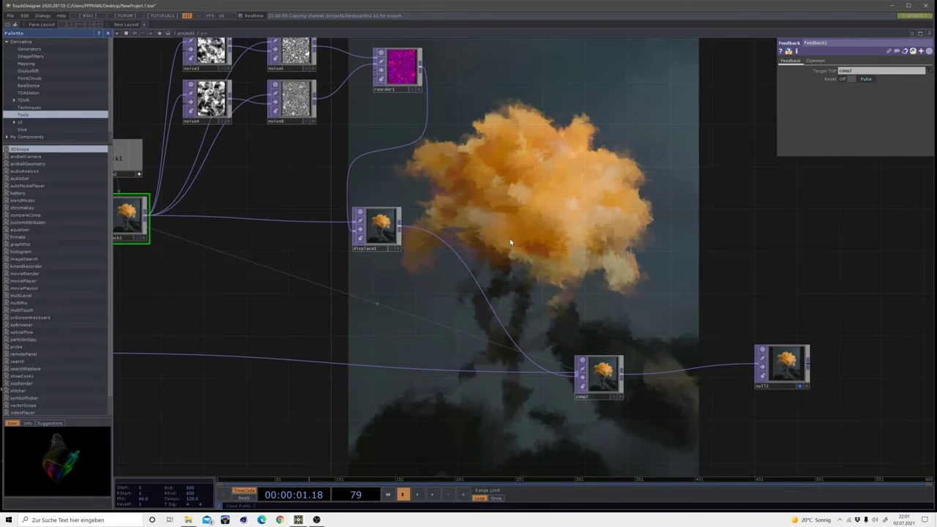
Step: Insert a Blur TOP on the wire between displace1 and comp2 and resume timeline playback
{"action": "right_click", "coordinate": [462, 266]}
{"action": "left_click", "coordinate": [479, 258]}
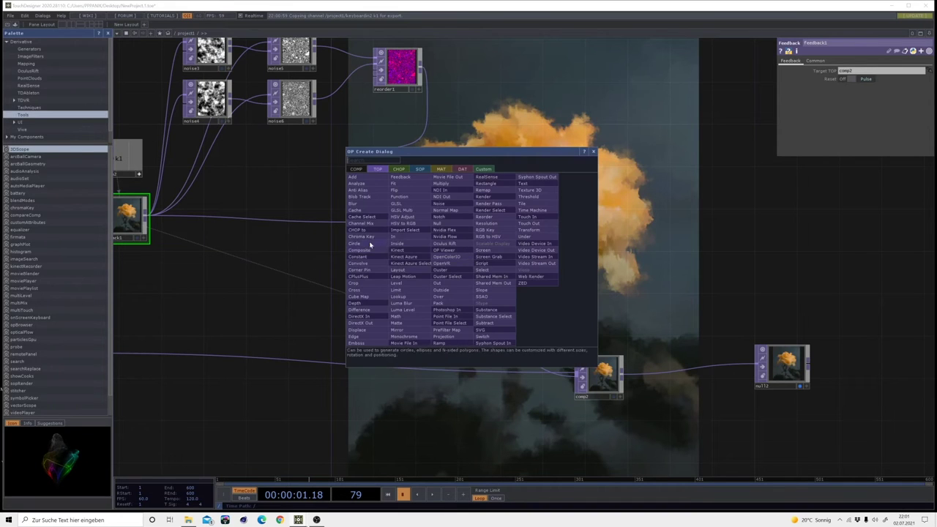
{"action": "left_click", "coordinate": [364, 205]}
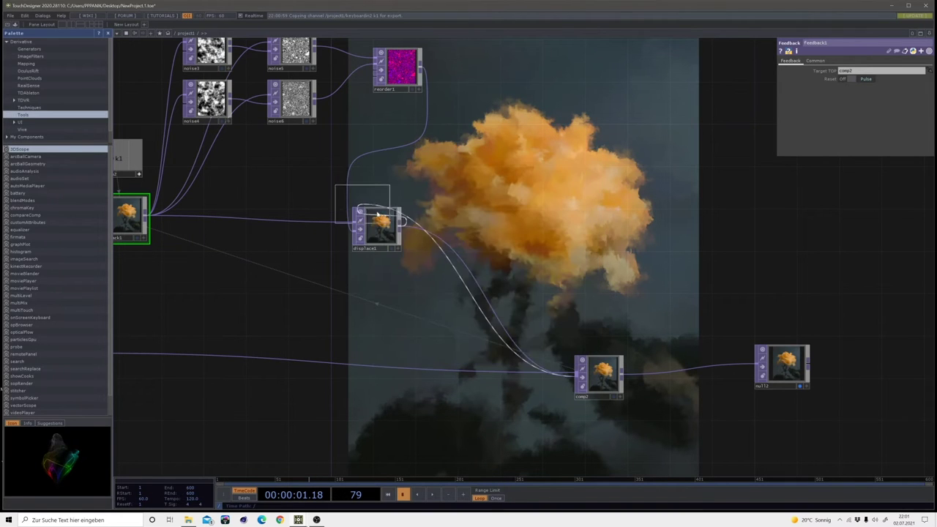
{"action": "left_click", "coordinate": [453, 234]}
{"action": "key", "text": "space"}
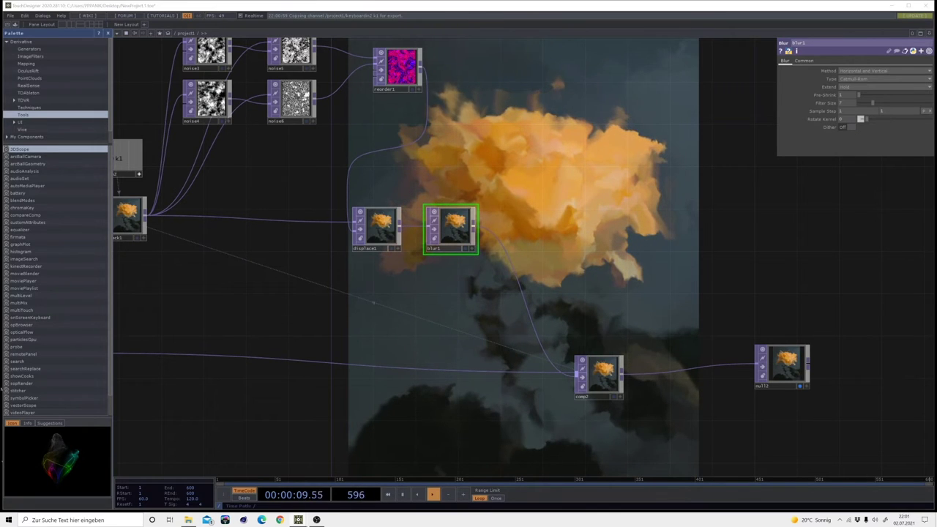
Step: Set blur1's Filter Size to 2 and trigger the feedback reset
{"action": "left_click", "coordinate": [457, 238]}
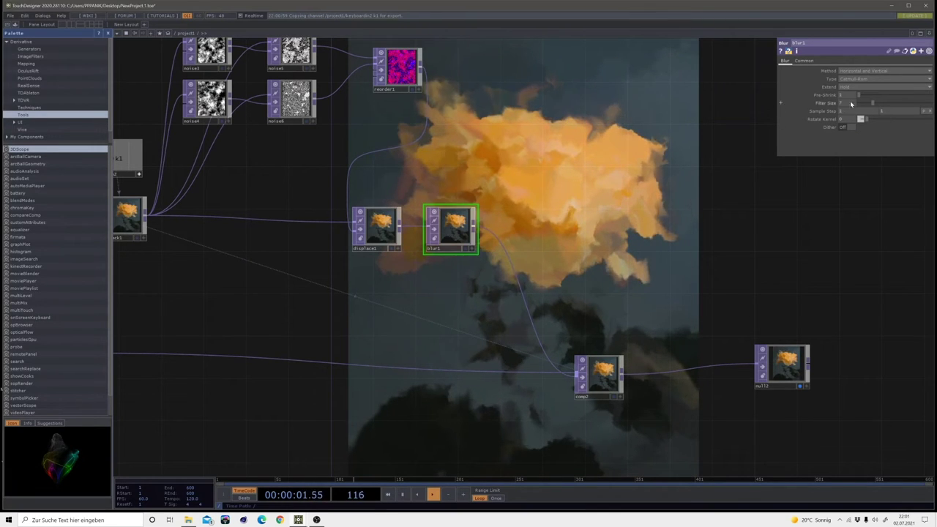
{"action": "key", "text": "Return"}
{"action": "key", "text": "1"}
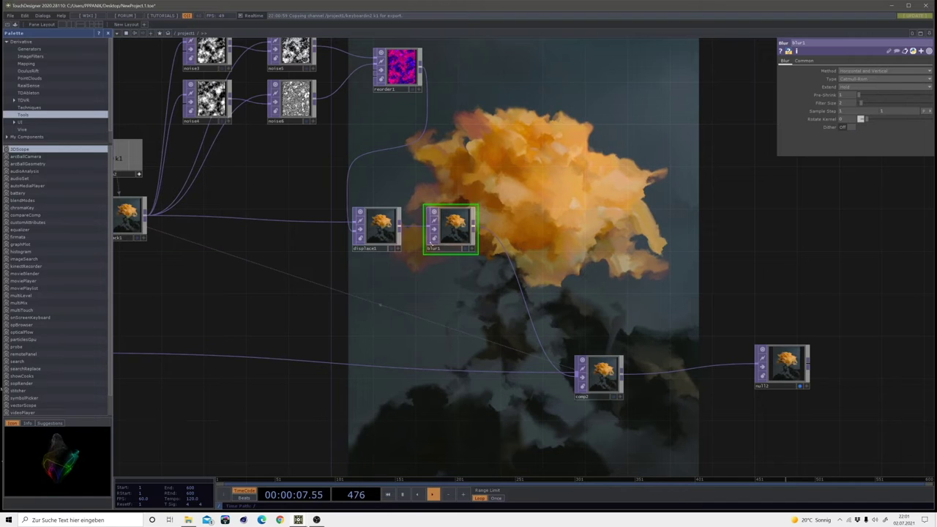
Step: Shift displace1 and blur1 aside and insert a Displace TOP on the wire between blur1 and comp2
{"action": "left_click_drag", "start_coordinate": [399, 238], "coordinate": [389, 238]}
{"action": "left_click_drag", "start_coordinate": [454, 229], "coordinate": [443, 228]}
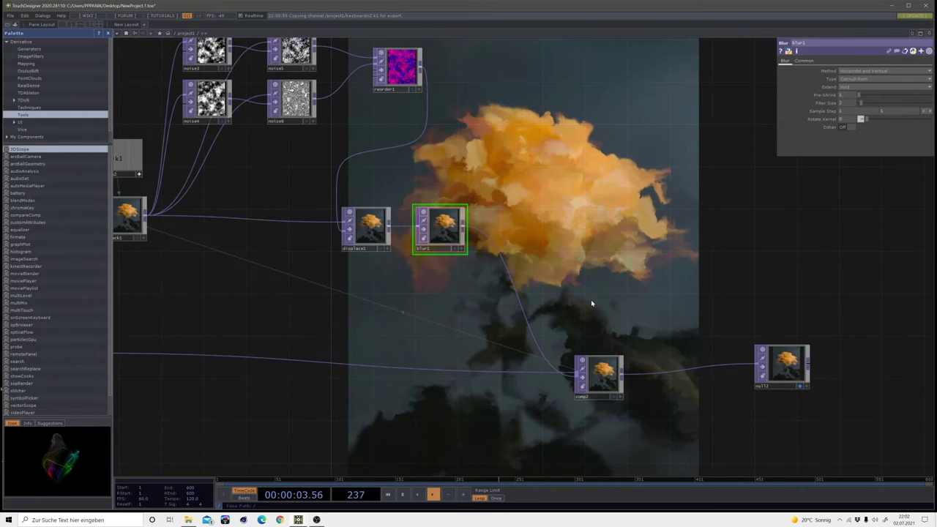
{"action": "right_click", "coordinate": [524, 313]}
{"action": "left_click", "coordinate": [534, 304]}
{"action": "left_click", "coordinate": [419, 377]}
{"action": "left_click", "coordinate": [461, 302]}
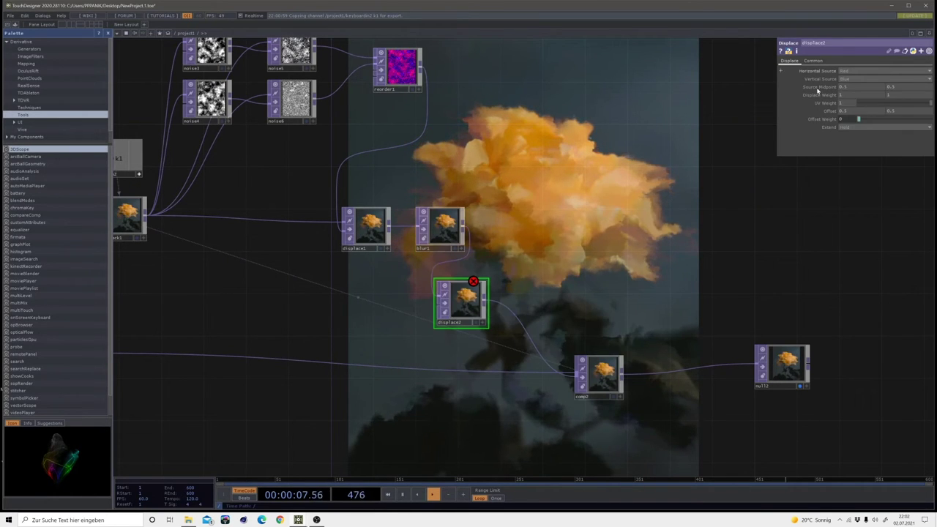
Step: Set both Displace Weight values of displace2 to 0.001
{"action": "left_click", "coordinate": [819, 94]}
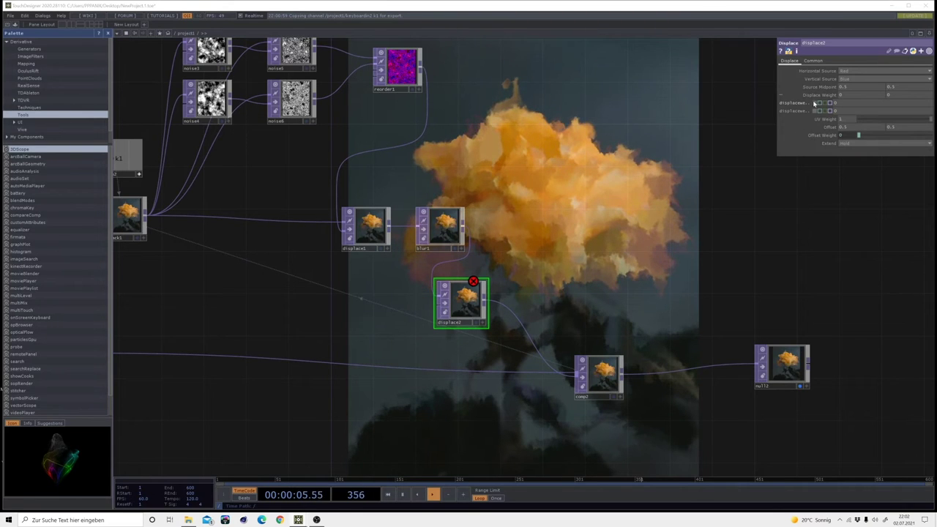
{"action": "middle_click_drag", "start_coordinate": [821, 113], "coordinate": [818, 81]}
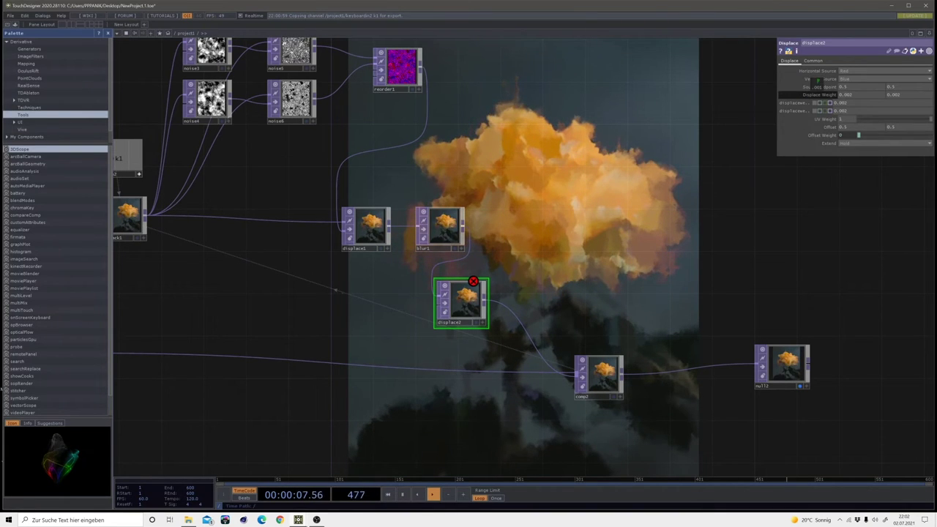
{"action": "key", "text": "1"}
Step: Move displace2 toward comp2 and displace1 and blur1 toward feedback1 to free space between them
{"action": "left_click_drag", "start_coordinate": [573, 287], "coordinate": [645, 257]}
{"action": "left_click_drag", "start_coordinate": [459, 275], "coordinate": [509, 273]}
{"action": "left_click_drag", "start_coordinate": [489, 196], "coordinate": [425, 187]}
{"action": "left_click_drag", "start_coordinate": [563, 194], "coordinate": [501, 183]}
{"action": "left_click_drag", "start_coordinate": [581, 274], "coordinate": [666, 253]}
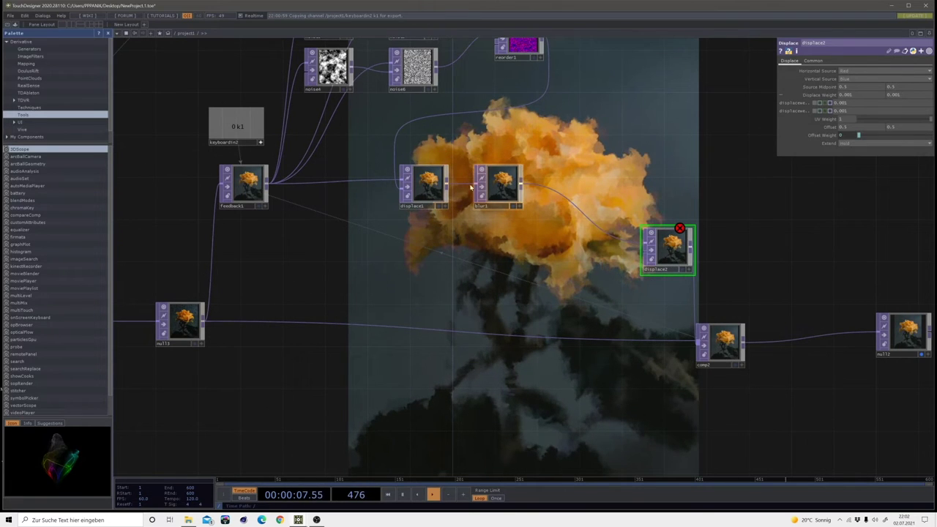
Step: Blend displace1's output with the null that feeds feedback1 in a new Composite TOP using the Soft Light operation
{"action": "left_click", "coordinate": [456, 241]}
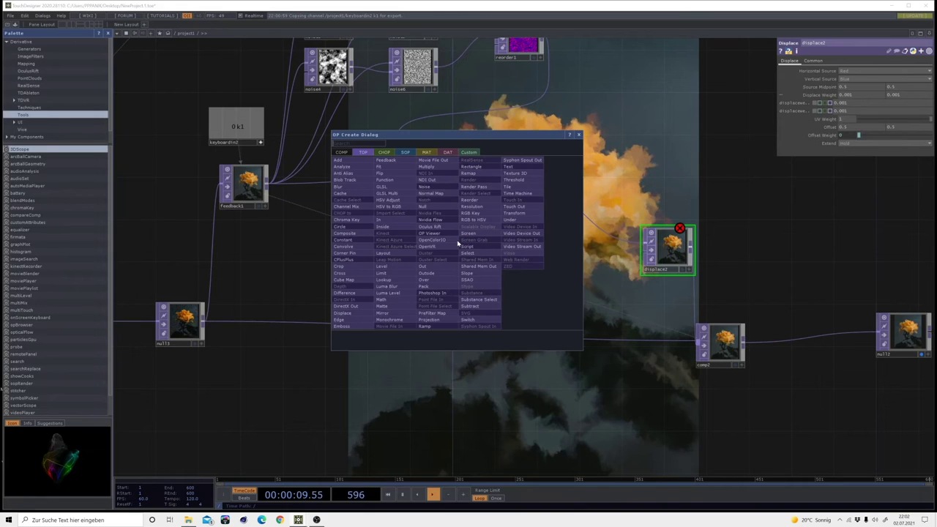
{"action": "left_click", "coordinate": [351, 239]}
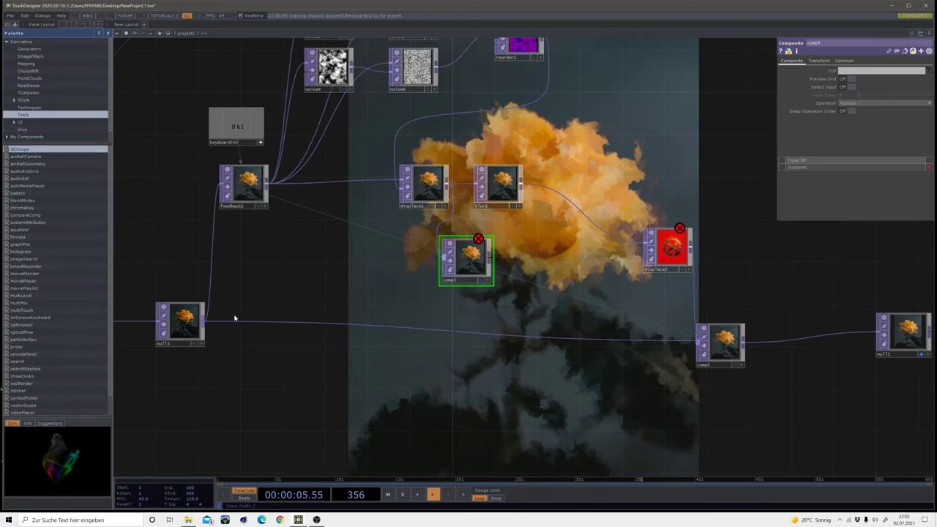
{"action": "left_click_drag", "start_coordinate": [205, 321], "coordinate": [468, 267]}
{"action": "left_click", "coordinate": [849, 103]}
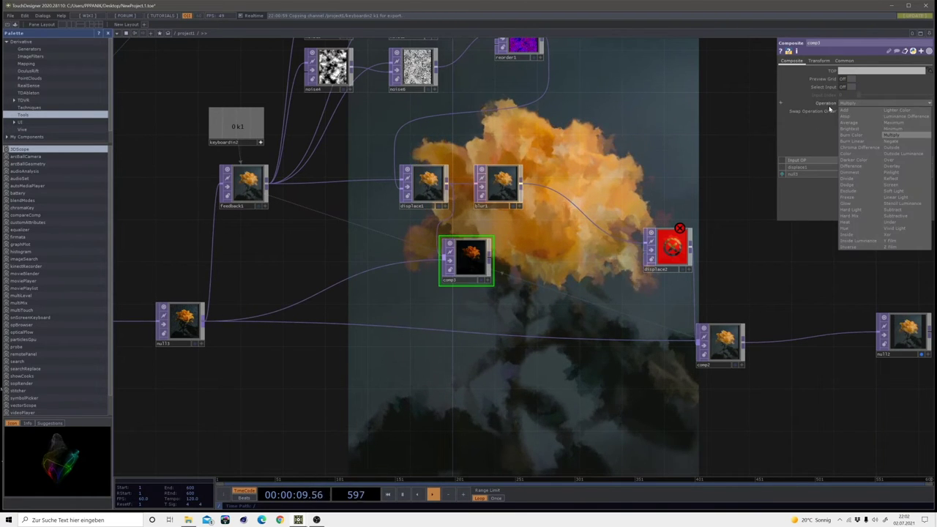
{"action": "left_click", "coordinate": [895, 192]}
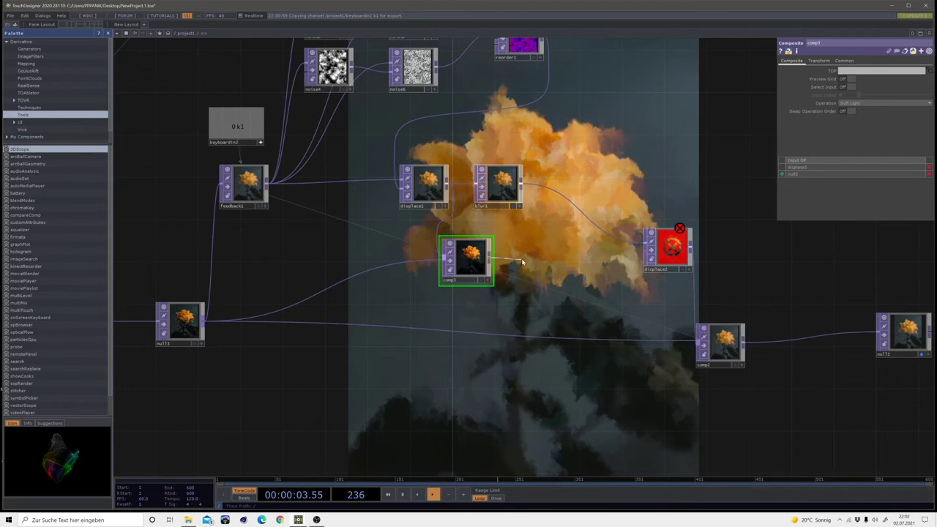
Step: Add a Slope TOP fed by comp3's output
{"action": "key", "text": "Tab"}
{"action": "left_click", "coordinate": [533, 297]}
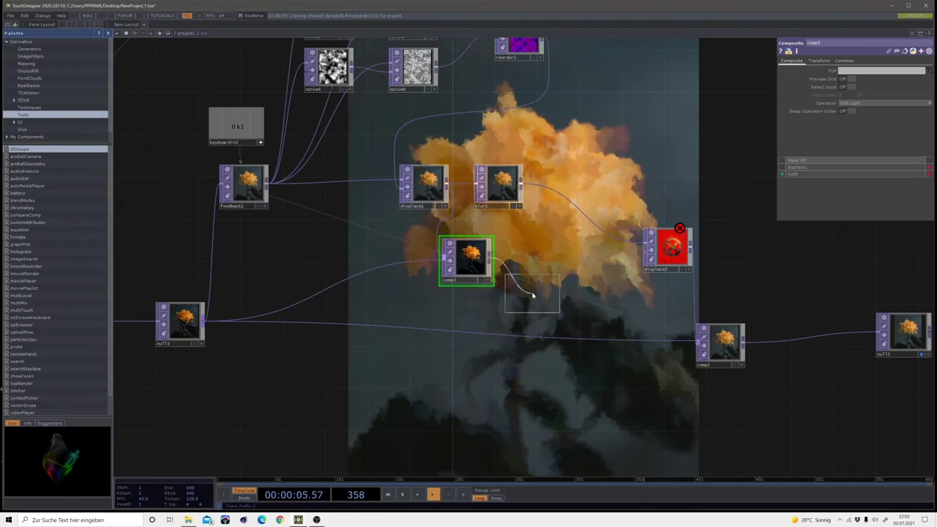
{"action": "left_click", "coordinate": [541, 254]}
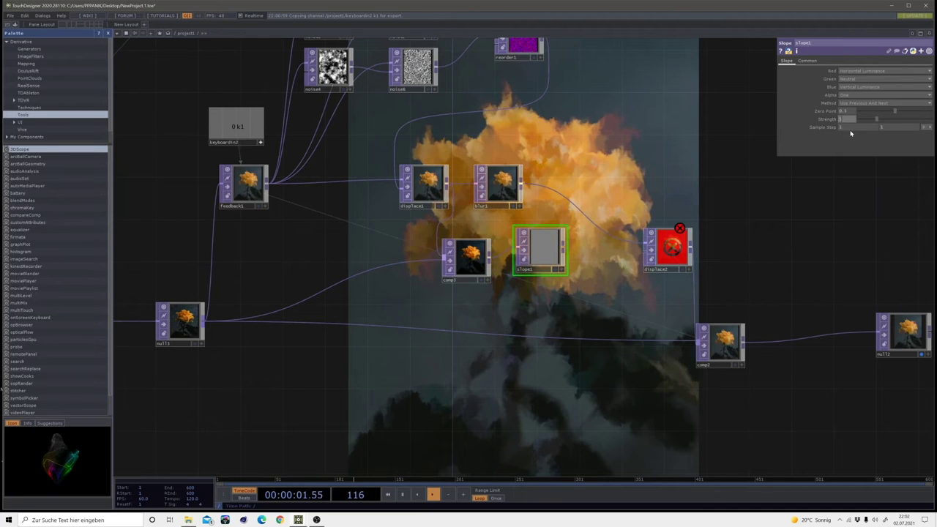
Step: Increase slope1's Strength and connect its output to displace2's second input
{"action": "left_click_drag", "start_coordinate": [851, 133], "coordinate": [881, 128]}
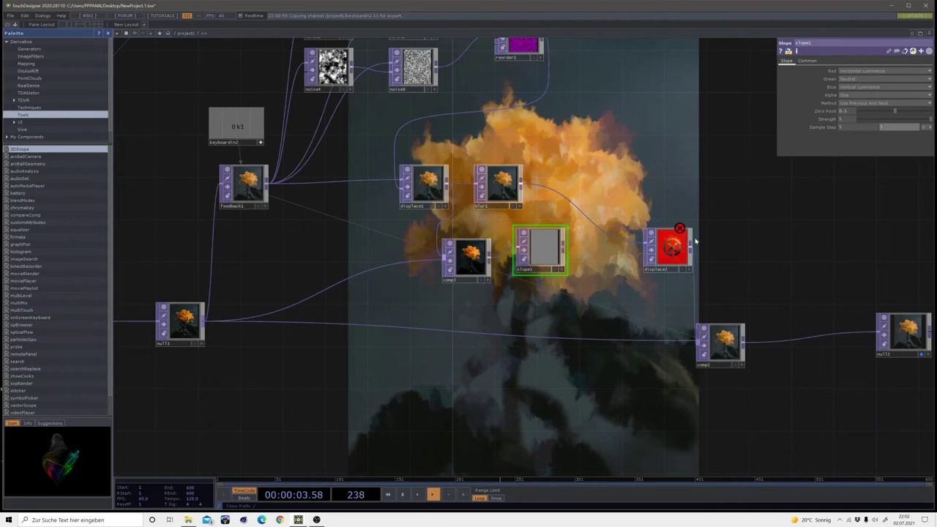
{"action": "left_click", "coordinate": [564, 249]}
{"action": "left_click", "coordinate": [646, 252]}
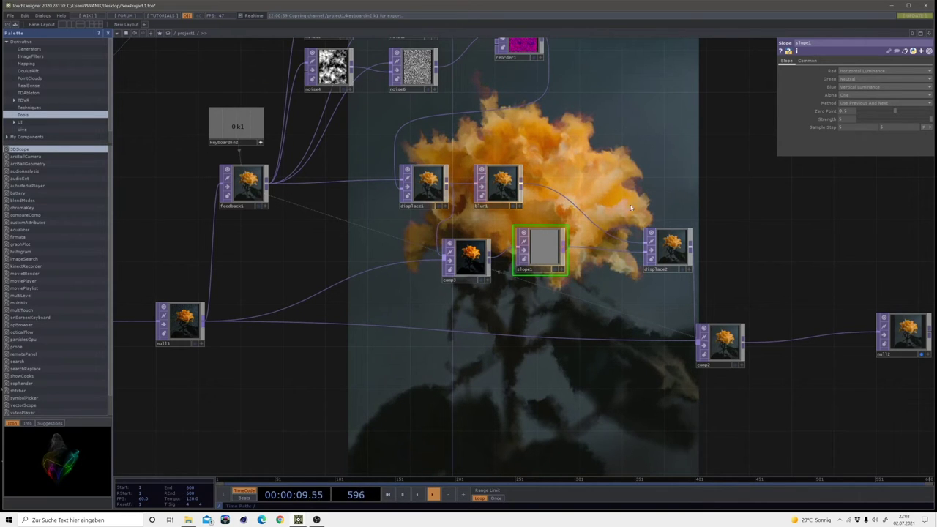
Step: Set both Displace Weight values of displace2 to 0.007, then reset the feedback and toggle displace2's bypass to test the effect
{"action": "left_click", "coordinate": [666, 246]}
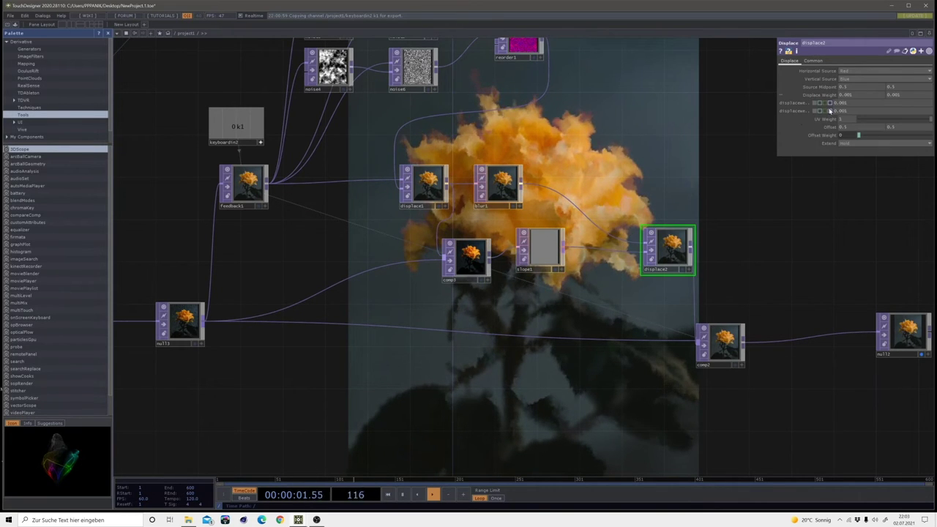
{"action": "mouse_move", "coordinate": [829, 98]}
{"action": "middle_mouse_down"}
{"action": "mouse_move", "coordinate": [828, 114]}
{"action": "mouse_move", "coordinate": [831, 82]}
{"action": "middle_mouse_up"}
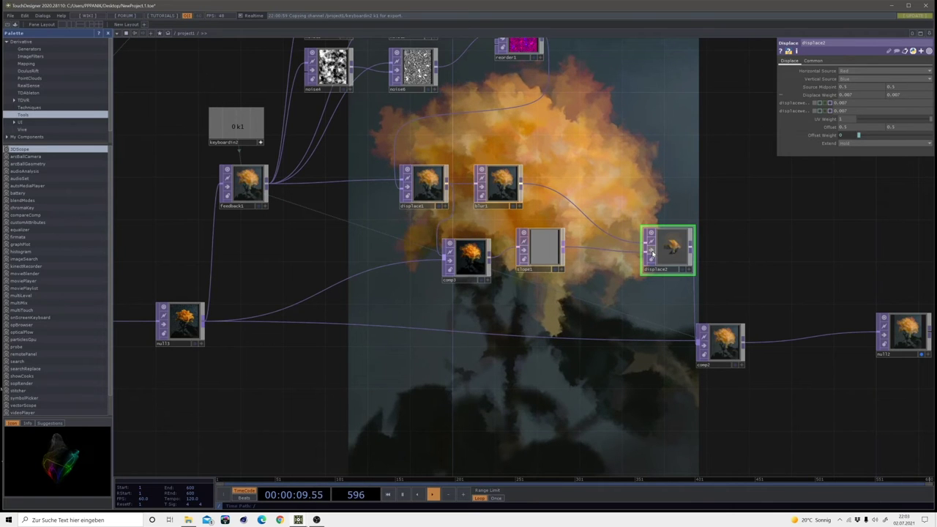
{"action": "key", "text": "1"}
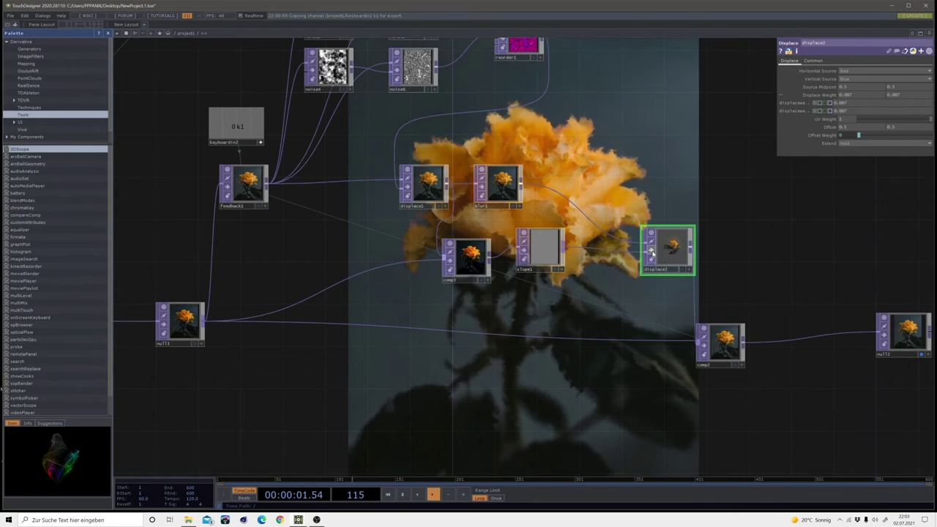
{"action": "left_click", "coordinate": [652, 253]}
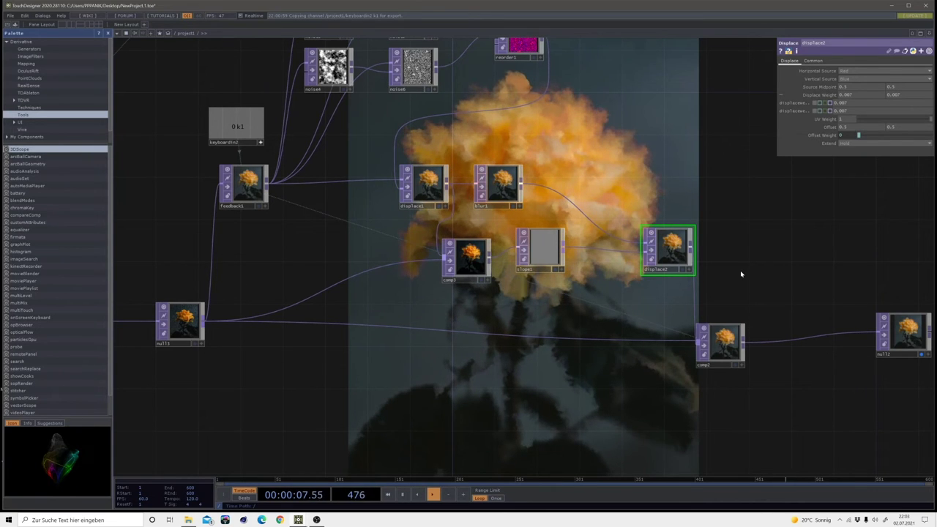
Step: Move comp2 and null2 farther apart to free space for another operator on their connection
{"action": "left_click_drag", "start_coordinate": [800, 293], "coordinate": [537, 230]}
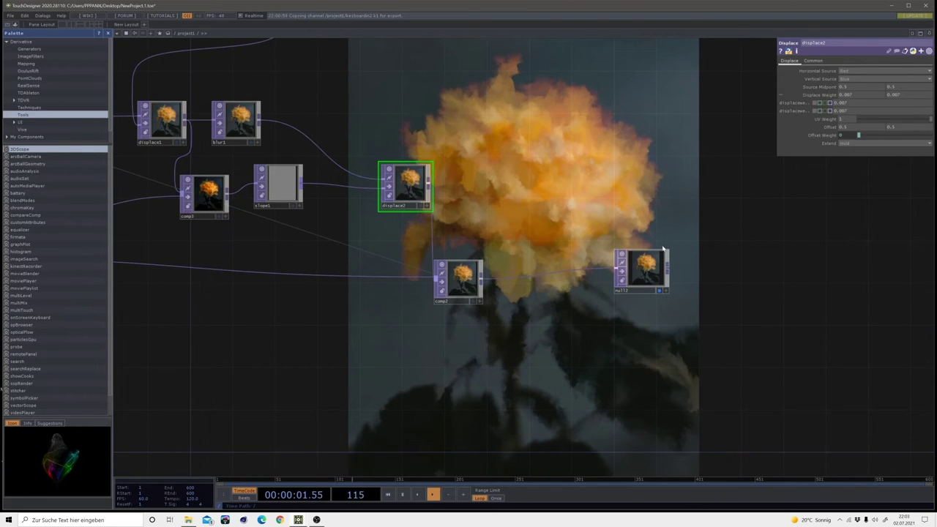
{"action": "left_click_drag", "start_coordinate": [643, 272], "coordinate": [780, 303]}
{"action": "left_click_drag", "start_coordinate": [442, 259], "coordinate": [473, 292]}
{"action": "left_click_drag", "start_coordinate": [781, 309], "coordinate": [790, 320]}
{"action": "left_click_drag", "start_coordinate": [696, 273], "coordinate": [478, 196]}
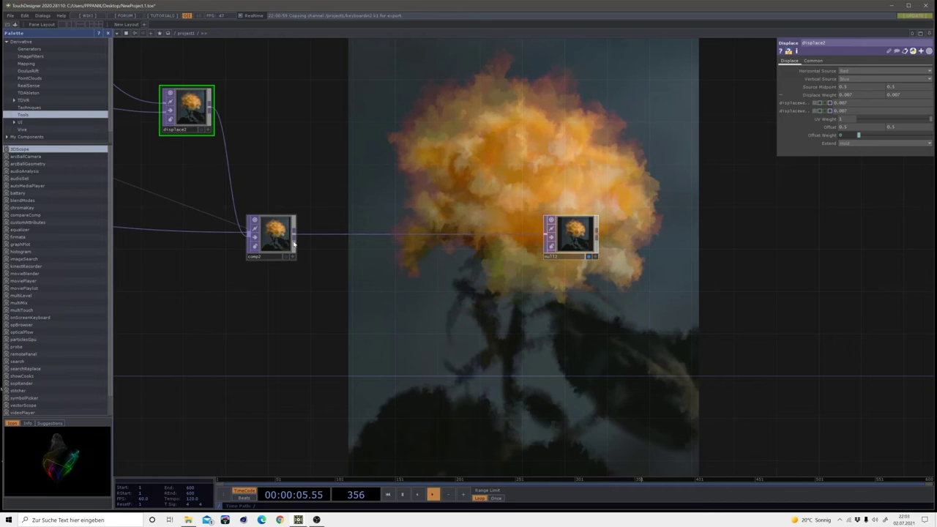
Step: Insert a Composite TOP on the wire between comp2 and null2
{"action": "right_click", "coordinate": [347, 234]}
{"action": "left_click", "coordinate": [352, 232]}
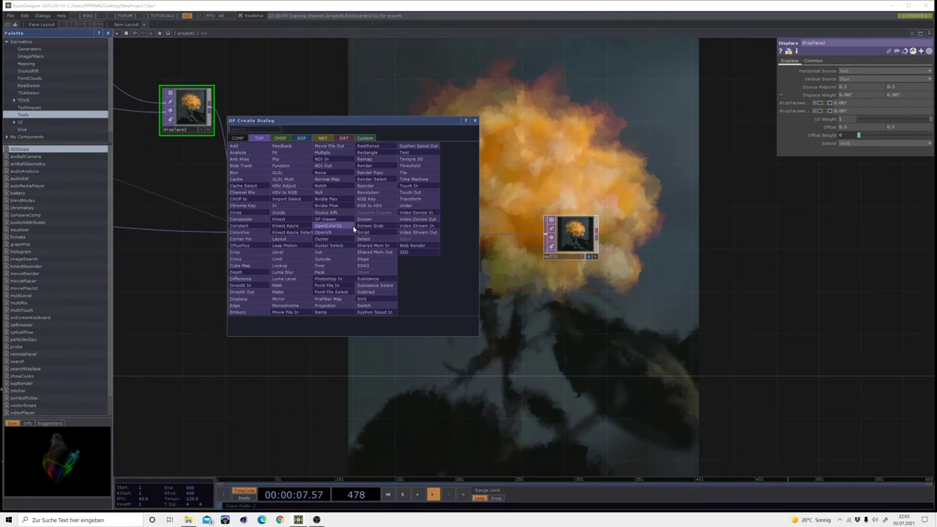
{"action": "left_click", "coordinate": [248, 222]}
{"action": "left_click", "coordinate": [438, 222]}
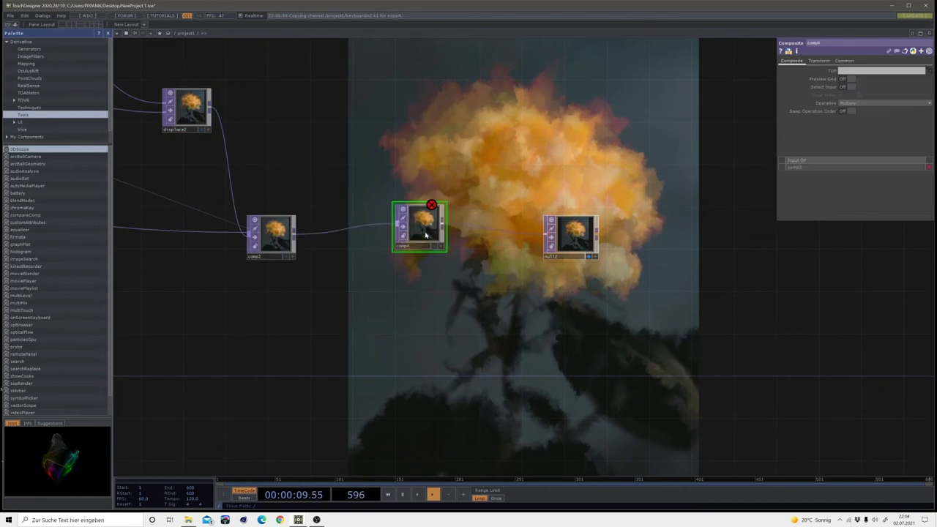
Step: Branch an Emboss TOP from comp2's output and place it above the new composite's wire
{"action": "left_click", "coordinate": [294, 234]}
{"action": "key", "text": "Tab"}
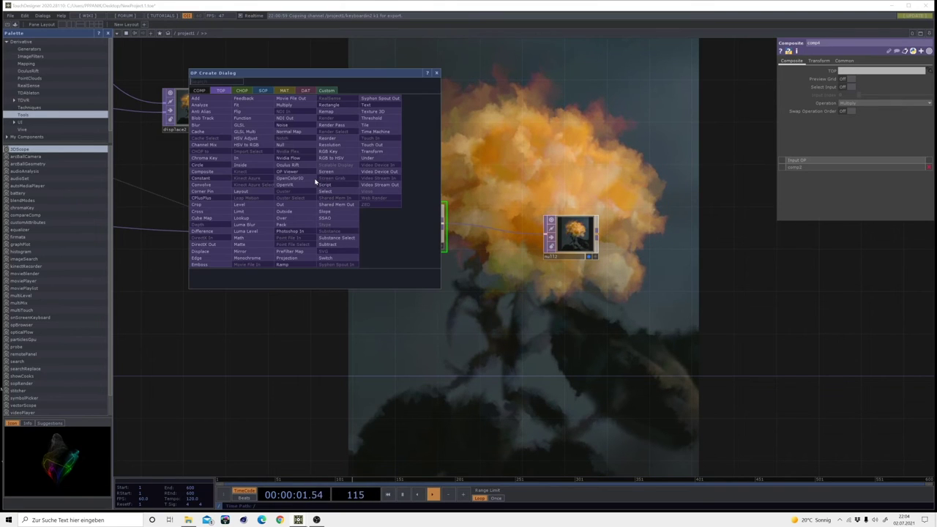
{"action": "left_click", "coordinate": [206, 267]}
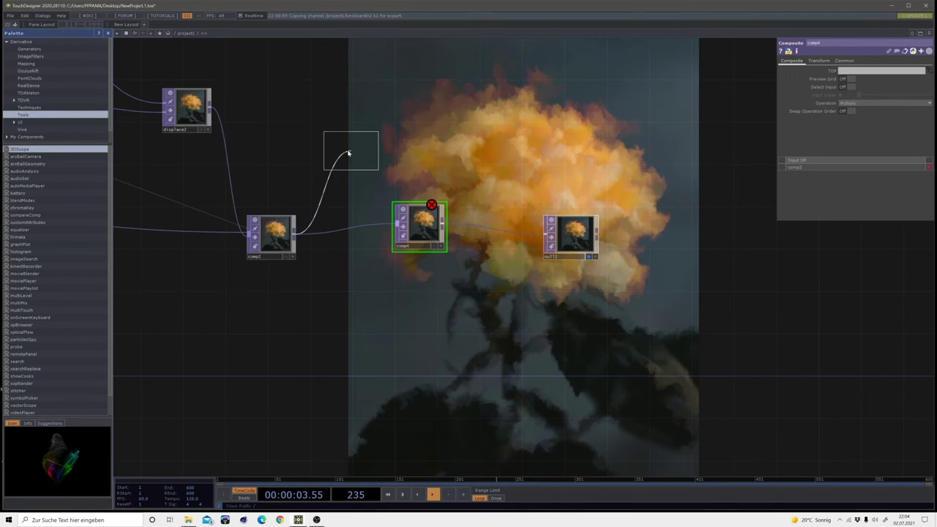
{"action": "left_click", "coordinate": [322, 150]}
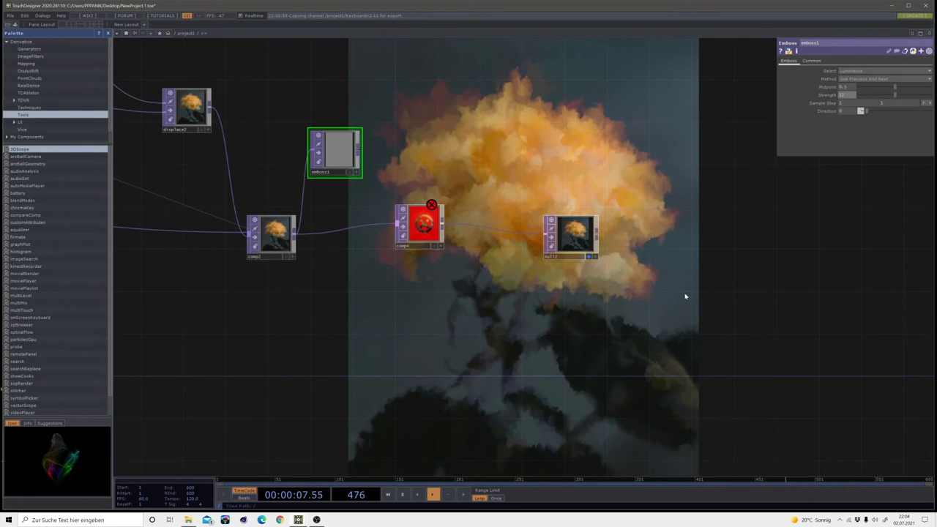
Step: Set emboss1's Strength to 12 and its Midpoint to about 0.919
{"action": "key", "text": "Return"}
{"action": "scroll", "coordinate": [334, 137], "scroll_direction": "up", "scroll_amount": 5}
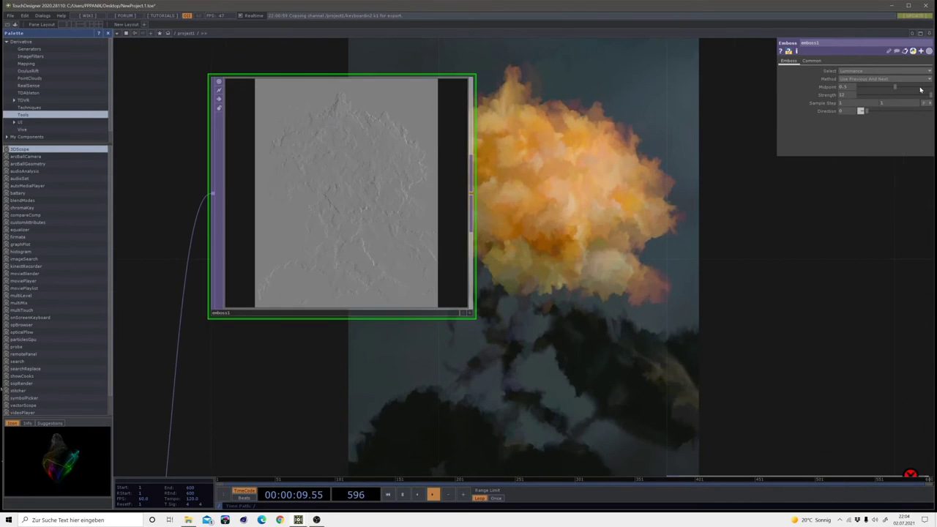
{"action": "left_click_drag", "start_coordinate": [917, 89], "coordinate": [927, 89]}
{"action": "scroll", "coordinate": [707, 260], "scroll_direction": "down", "scroll_amount": 5}
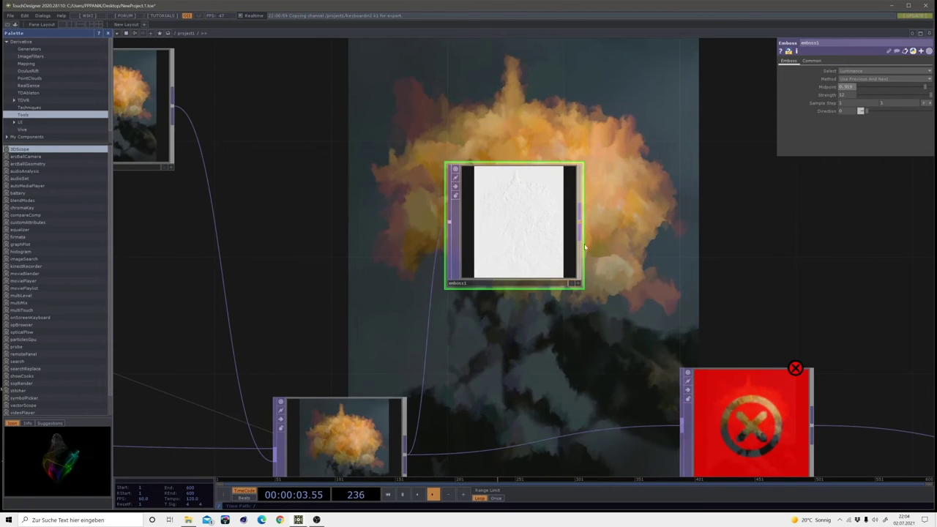
Step: Connect emboss1 to comp4's input and fine-tune emboss1's Midpoint to 0.959
{"action": "left_click", "coordinate": [677, 422]}
{"action": "left_click_drag", "start_coordinate": [743, 280], "coordinate": [523, 177]}
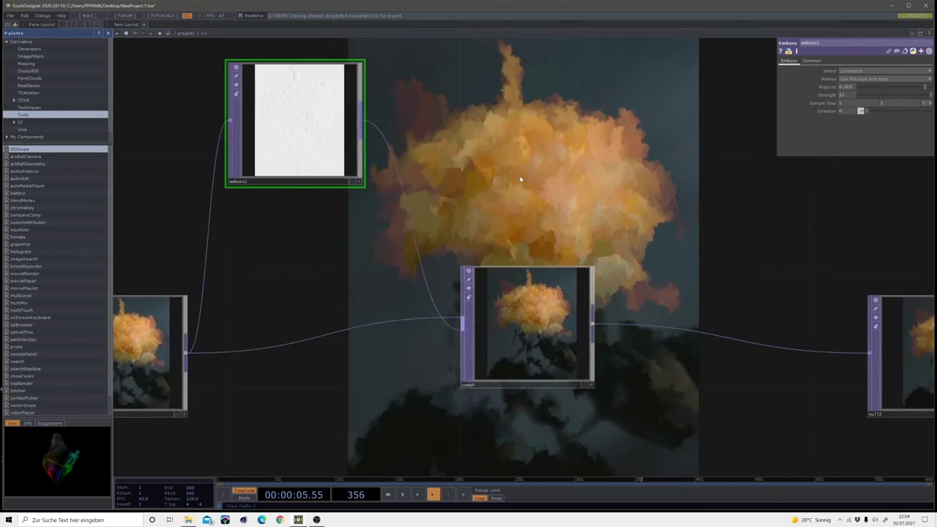
{"action": "mouse_move", "coordinate": [931, 88]}
{"action": "left_mouse_down"}
{"action": "mouse_move", "coordinate": [904, 88]}
{"action": "mouse_move", "coordinate": [919, 87]}
{"action": "mouse_move", "coordinate": [902, 100]}
{"action": "mouse_move", "coordinate": [934, 96]}
{"action": "left_mouse_up"}
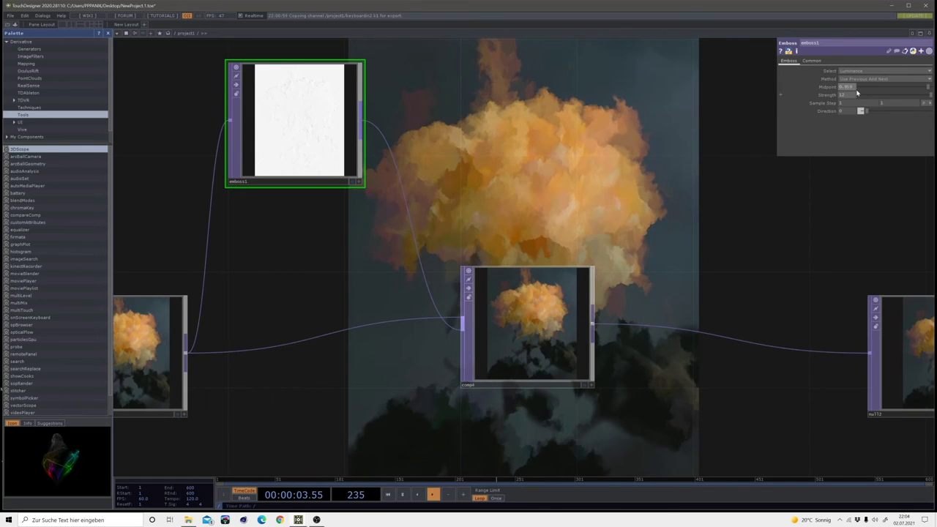
{"action": "left_click_drag", "start_coordinate": [860, 111], "coordinate": [878, 103]}
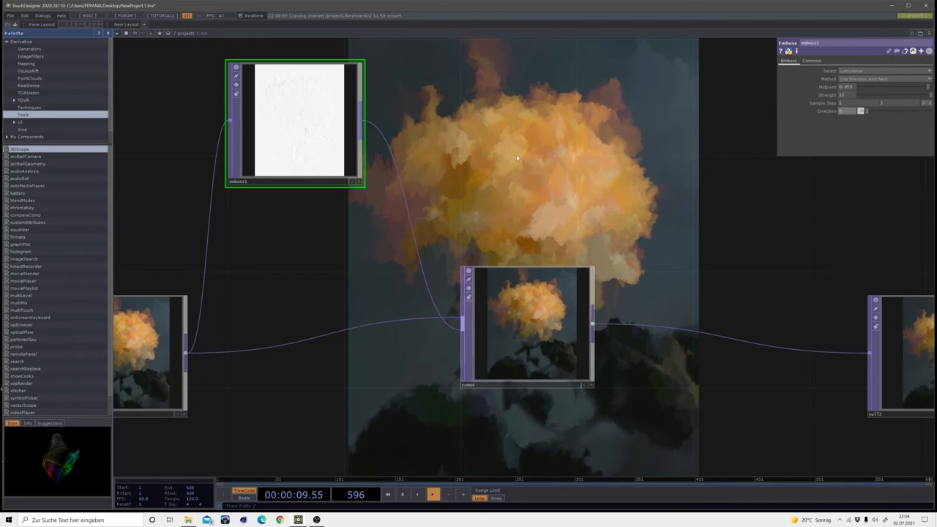
{"action": "scroll", "coordinate": [615, 215], "scroll_direction": "down", "scroll_amount": 5}
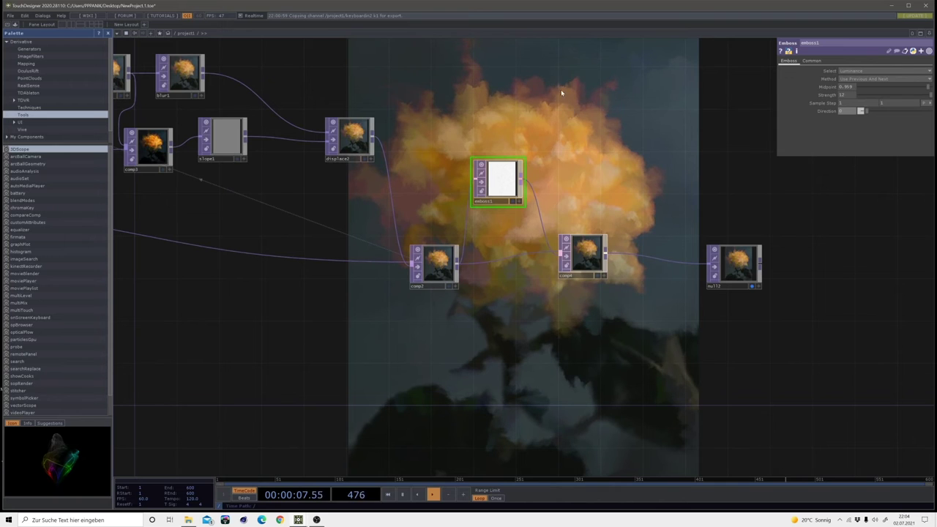
Step: Line up emboss1 and comp4 side by side above comp2 and move null2 lower, clear of them
{"action": "left_click_drag", "start_coordinate": [583, 258], "coordinate": [583, 187]}
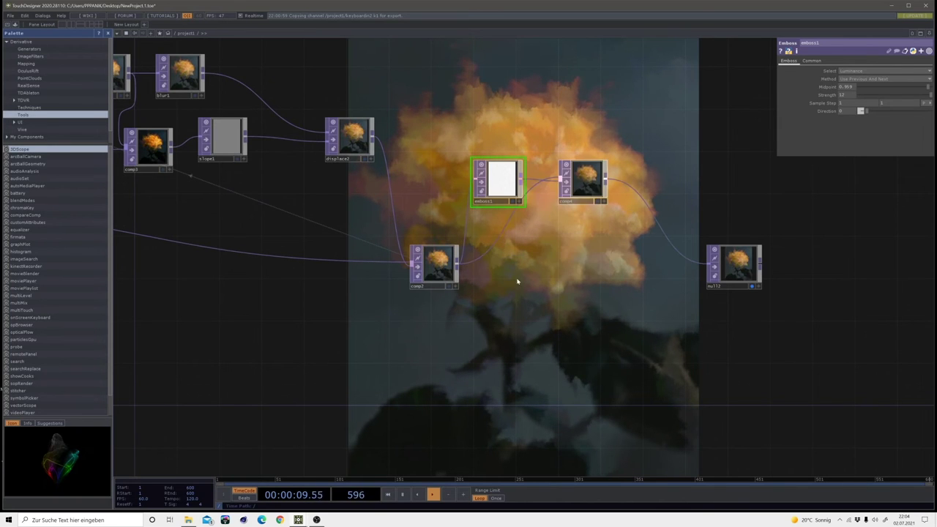
{"action": "left_click_drag", "start_coordinate": [517, 274], "coordinate": [556, 351]}
{"action": "left_click_drag", "start_coordinate": [652, 344], "coordinate": [582, 284]}
{"action": "left_click_drag", "start_coordinate": [706, 281], "coordinate": [738, 302]}
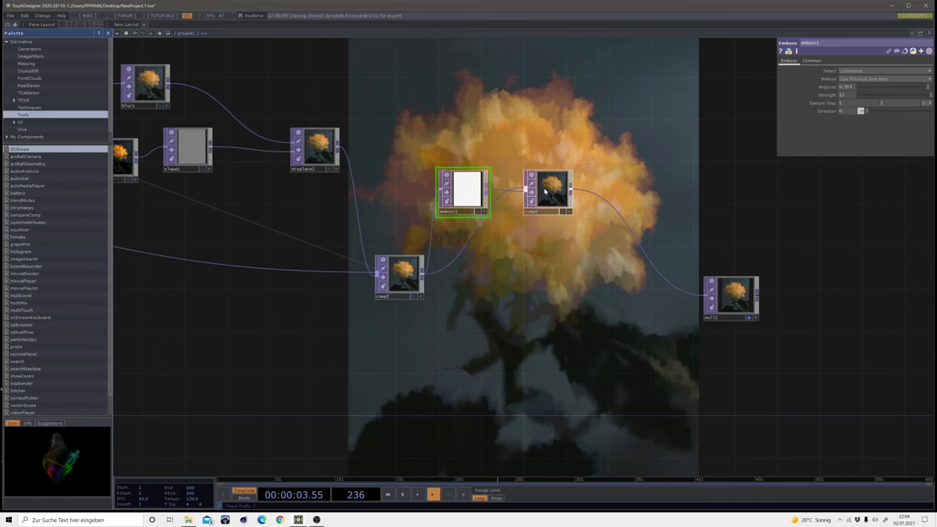
{"action": "left_click_drag", "start_coordinate": [547, 192], "coordinate": [610, 192]}
{"action": "left_click_drag", "start_coordinate": [463, 192], "coordinate": [536, 192]}
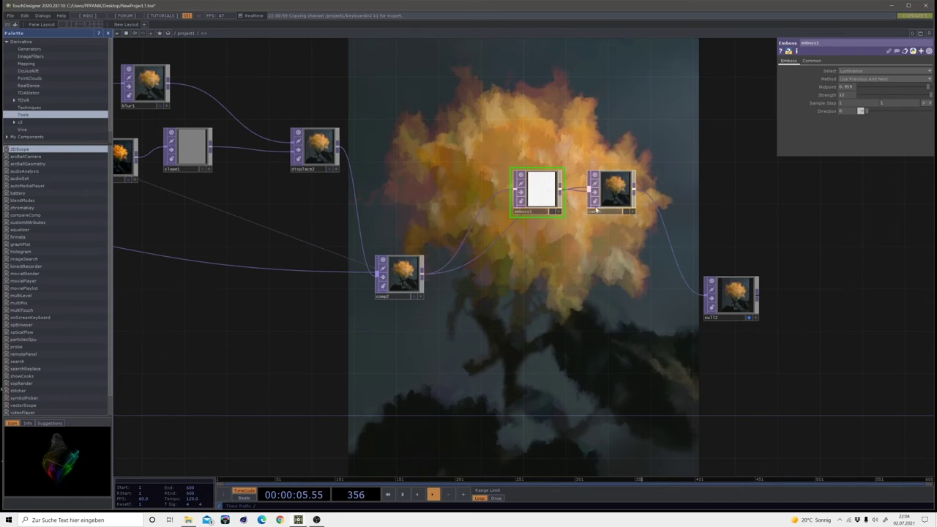
Step: Move comp2 closer to emboss1 and connect its output directly to null2
{"action": "left_click_drag", "start_coordinate": [401, 275], "coordinate": [485, 286]}
{"action": "left_click_drag", "start_coordinate": [455, 181], "coordinate": [527, 227]}
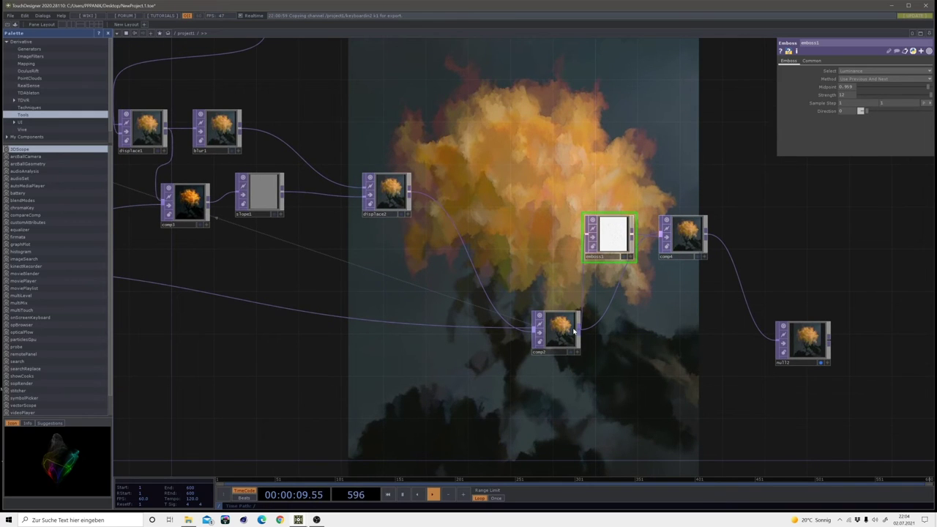
{"action": "left_click_drag", "start_coordinate": [580, 334], "coordinate": [781, 344]}
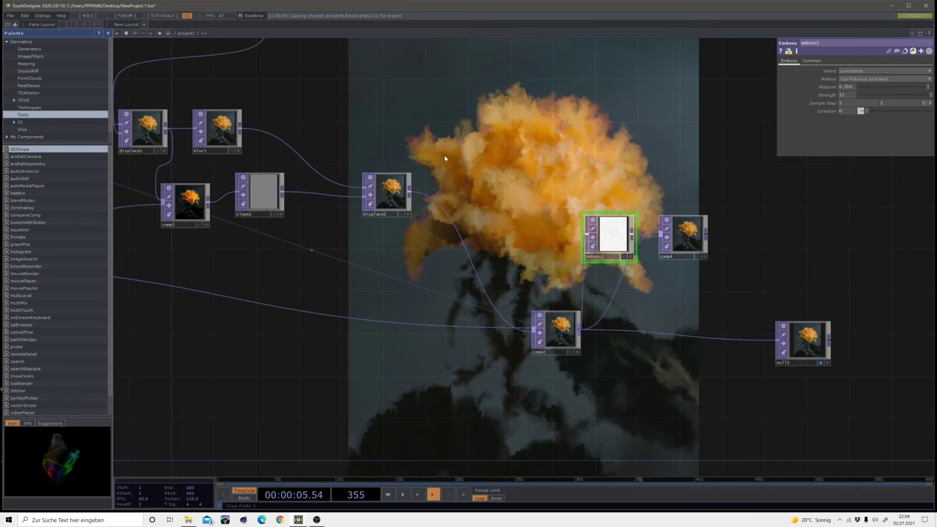
Step: Move displace2 closer to slope1 and insert a Luma Blur TOP on the wire between displace2 and comp2
{"action": "left_click_drag", "start_coordinate": [391, 187], "coordinate": [370, 188]}
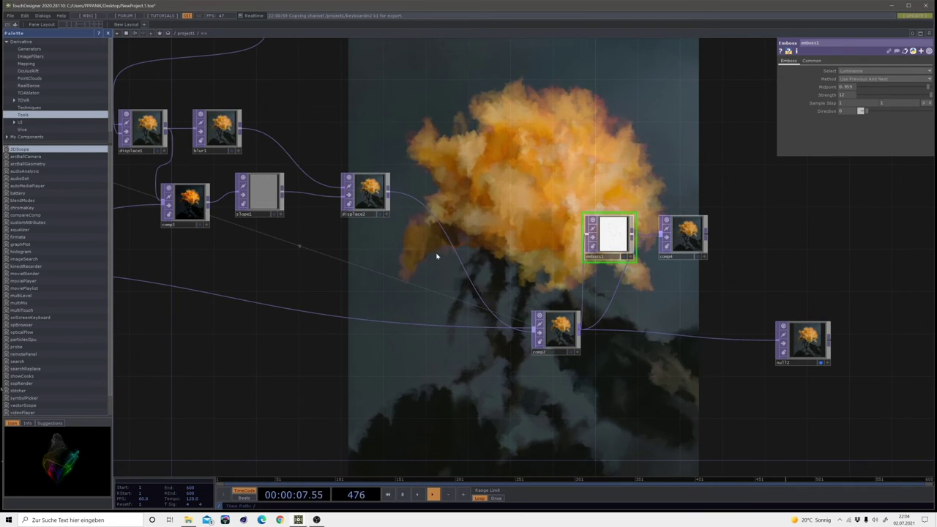
{"action": "right_click", "coordinate": [462, 264]}
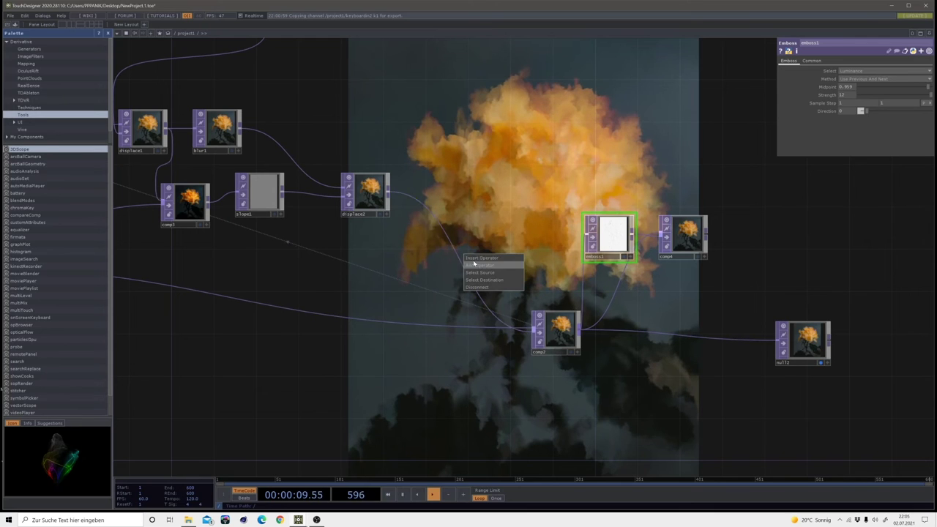
{"action": "left_click", "coordinate": [480, 268]}
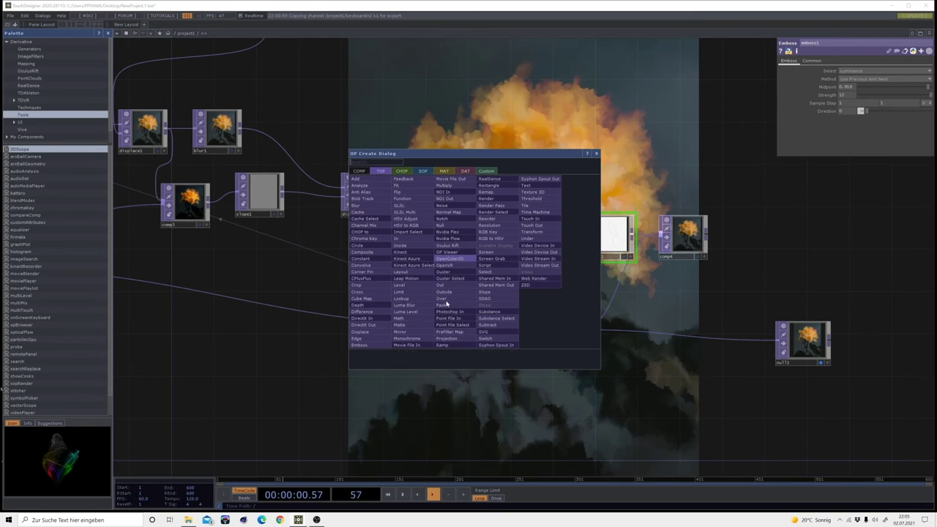
{"action": "left_click", "coordinate": [407, 306]}
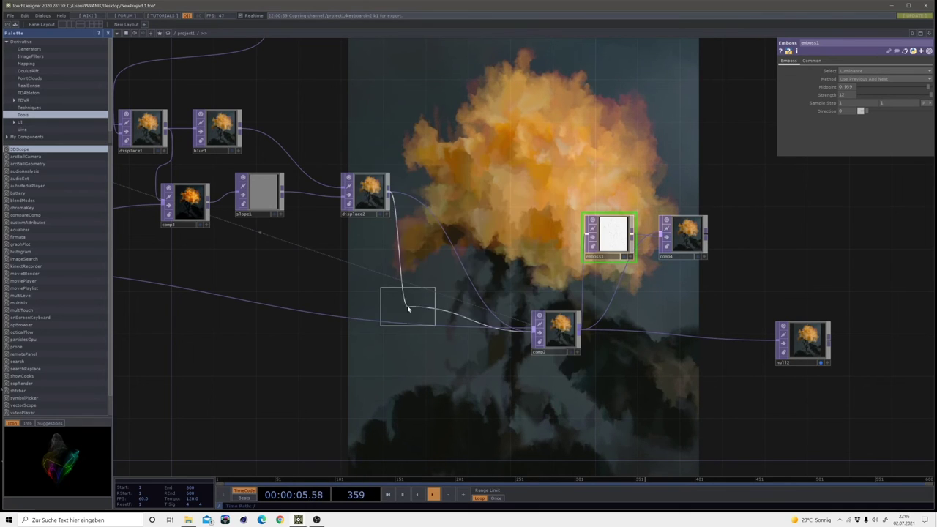
{"action": "left_click", "coordinate": [472, 268]}
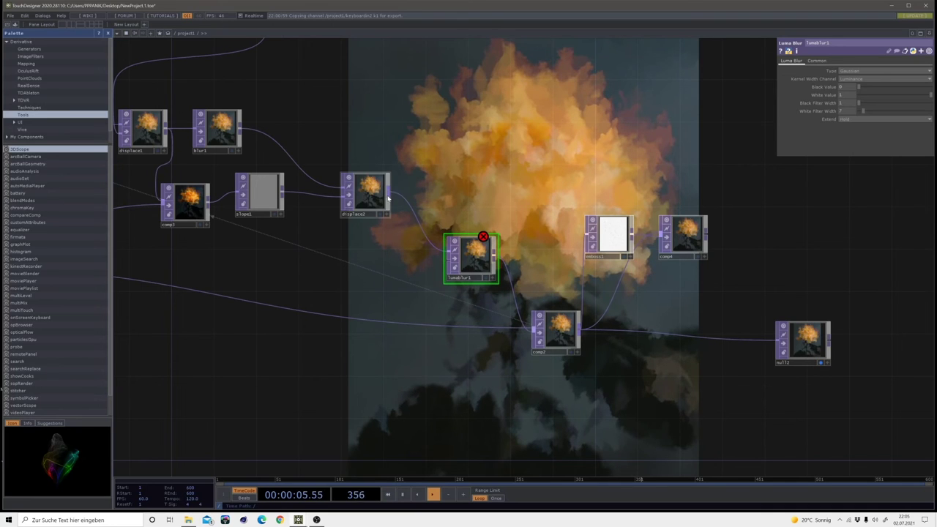
Step: Branch a new Noise TOP from displace2's output above the Luma Blur and set its output RGB mode to Noise
{"action": "left_click_drag", "start_coordinate": [388, 192], "coordinate": [426, 173]}
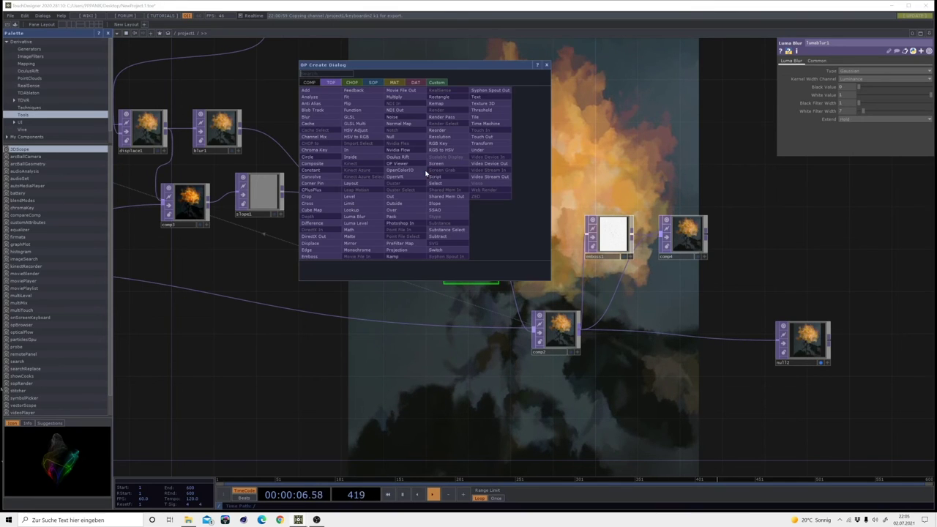
{"action": "left_click", "coordinate": [393, 123]}
{"action": "left_click", "coordinate": [441, 146]}
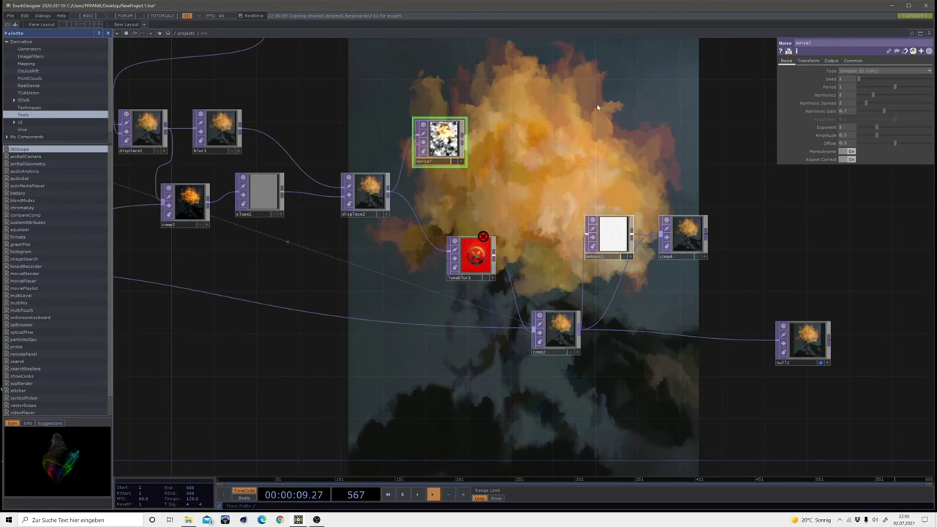
{"action": "left_click", "coordinate": [832, 60]}
{"action": "left_click", "coordinate": [849, 71]}
{"action": "left_click", "coordinate": [849, 77]}
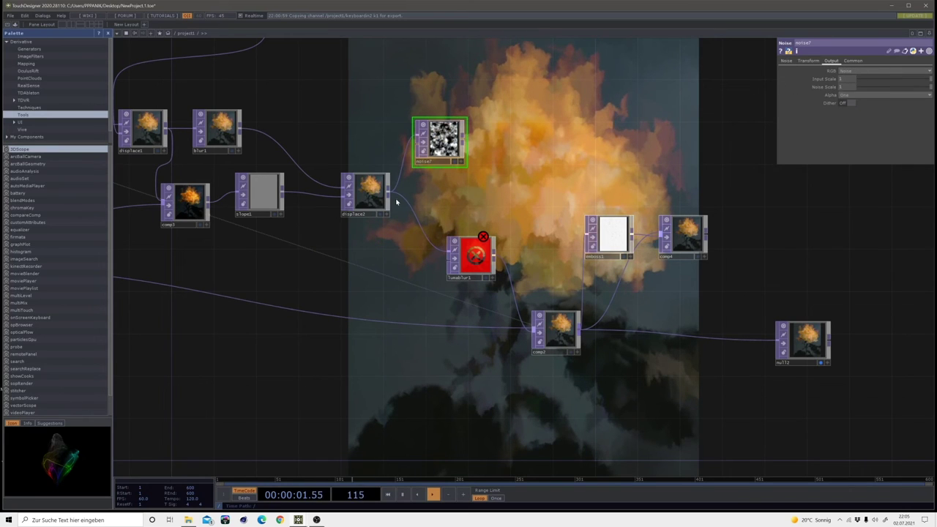
Step: Wire displace2 to noise7's second input and noise7 to lumablur1's second input, with Black Filter Width 16 and White Filter Width 1
{"action": "left_click_drag", "start_coordinate": [389, 191], "coordinate": [451, 262]}
{"action": "left_click", "coordinate": [479, 253]}
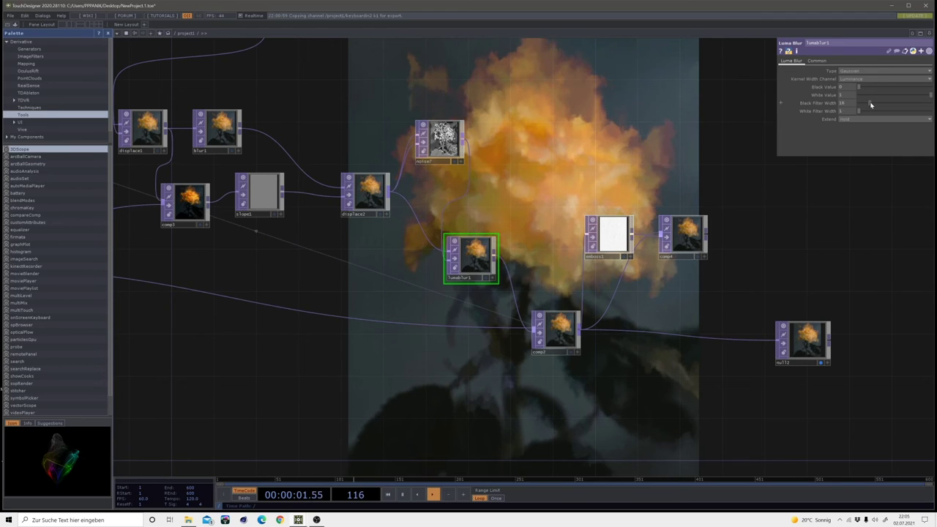
{"action": "left_click_drag", "start_coordinate": [870, 105], "coordinate": [869, 102]}
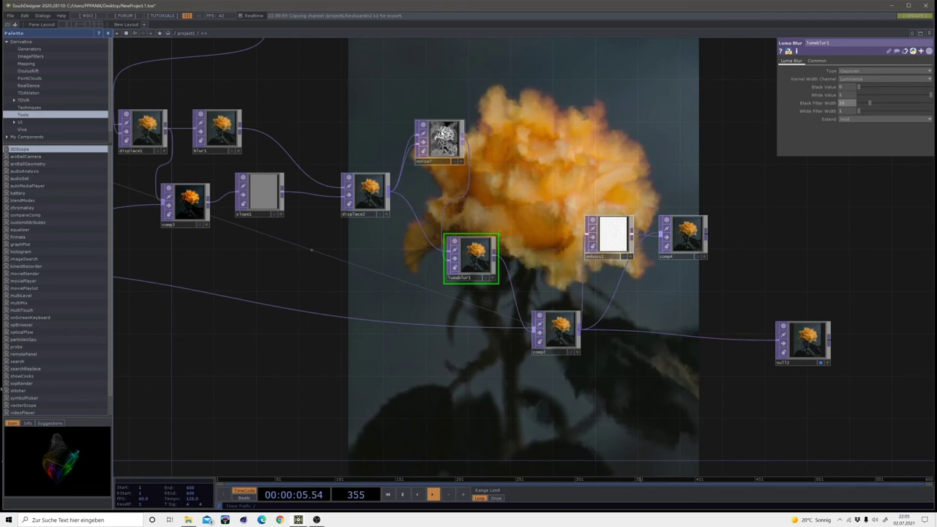
Step: Compare the noise7 and lumablur1 images up close and set lumablur1's Black Filter Width to 12
{"action": "scroll", "coordinate": [439, 139], "scroll_direction": "up", "scroll_amount": 10}
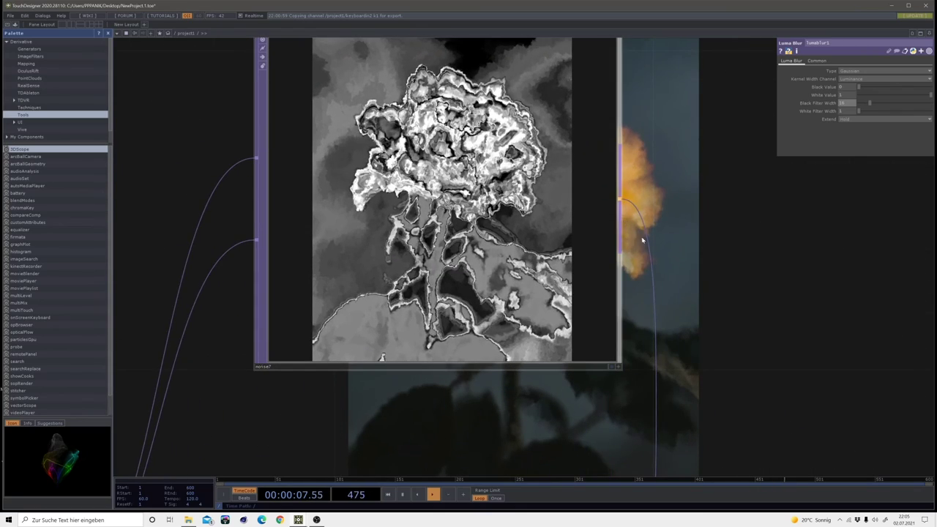
{"action": "scroll", "coordinate": [653, 248], "scroll_direction": "down", "scroll_amount": 7}
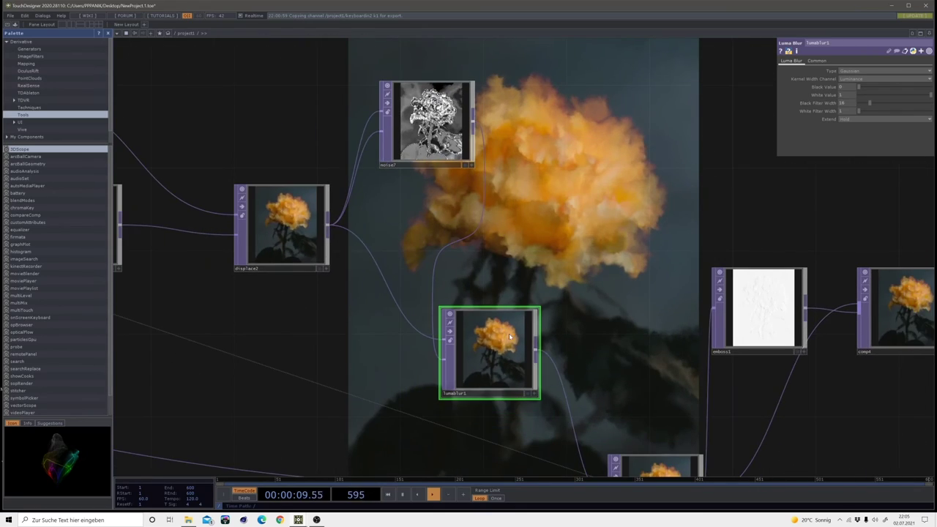
{"action": "scroll", "coordinate": [522, 348], "scroll_direction": "up", "scroll_amount": 8}
{"action": "scroll", "coordinate": [713, 312], "scroll_direction": "down", "scroll_amount": 1}
{"action": "left_click_drag", "start_coordinate": [575, 144], "coordinate": [672, 275]}
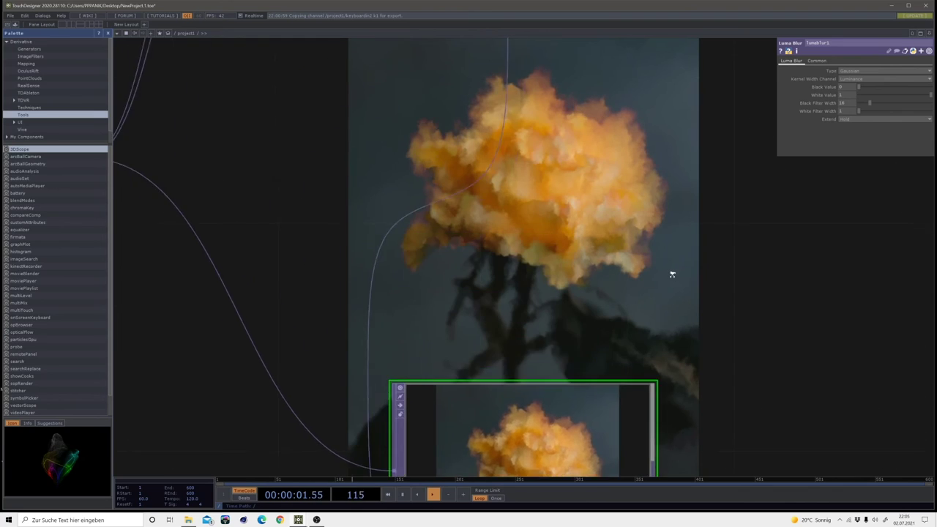
{"action": "scroll", "coordinate": [662, 273], "scroll_direction": "down", "scroll_amount": 4}
{"action": "mouse_move", "coordinate": [877, 103]}
{"action": "left_mouse_down"}
{"action": "mouse_move", "coordinate": [930, 104]}
{"action": "mouse_move", "coordinate": [872, 108]}
{"action": "left_mouse_up"}
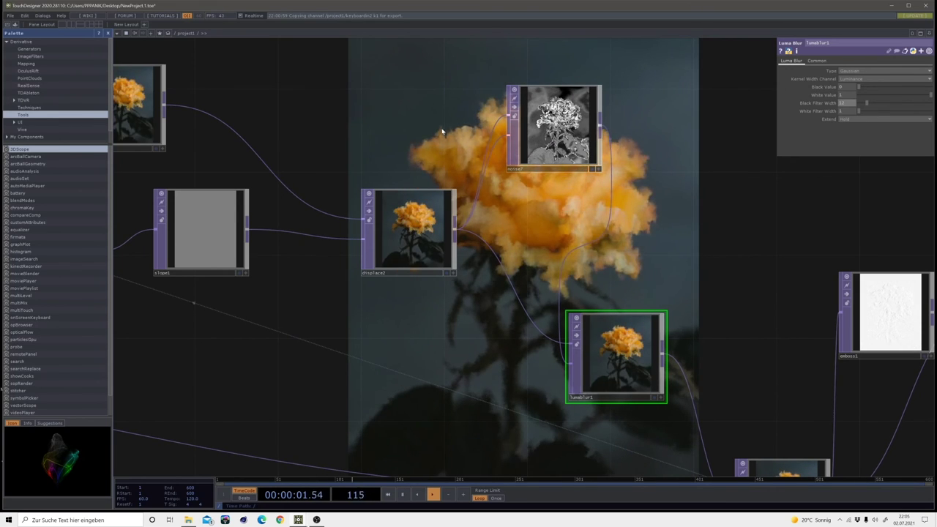
Step: Lower noise7's Exponent to 0 for a hard black-and-white pattern
{"action": "left_click_drag", "start_coordinate": [618, 262], "coordinate": [558, 253]}
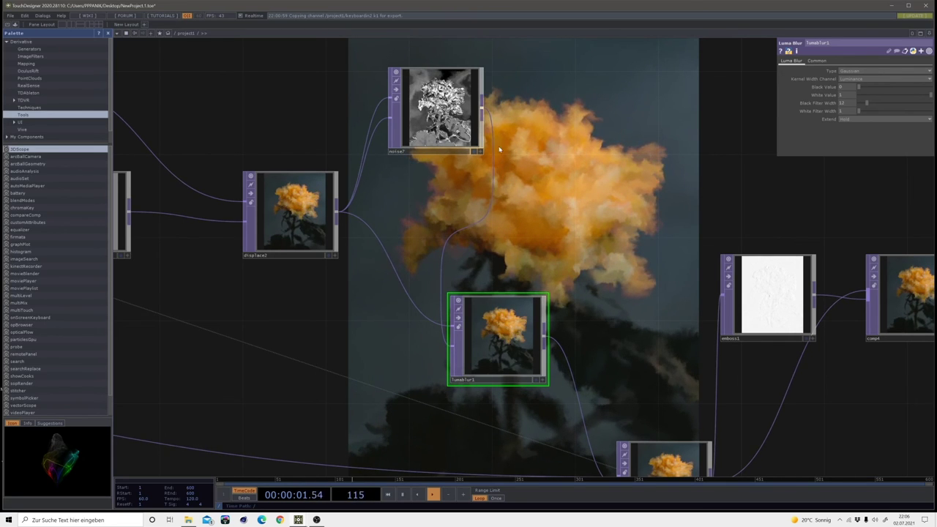
{"action": "left_click", "coordinate": [470, 144]}
{"action": "left_click_drag", "start_coordinate": [512, 110], "coordinate": [527, 192]}
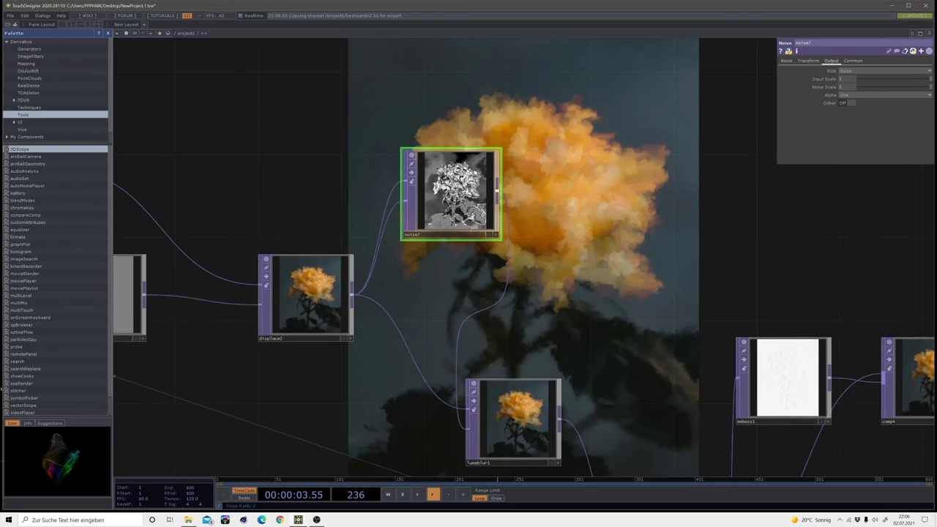
{"action": "left_click", "coordinate": [786, 61]}
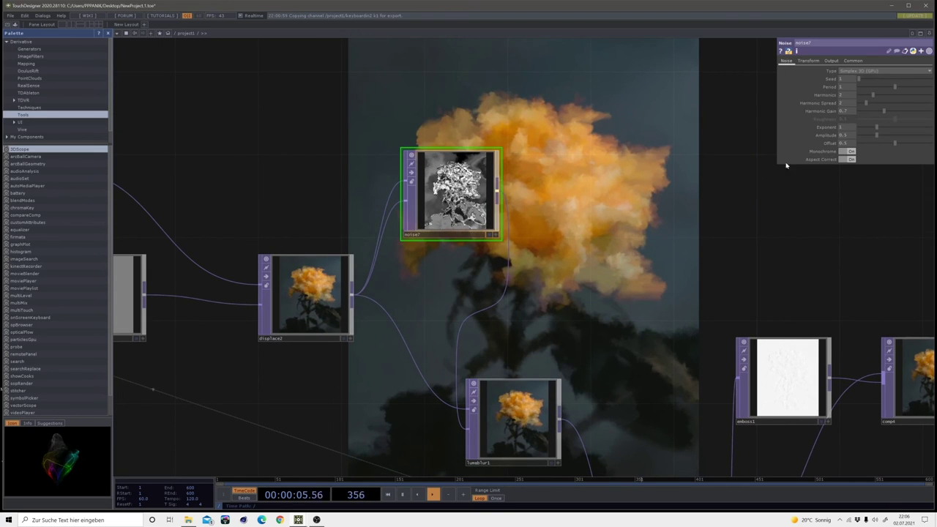
{"action": "left_click_drag", "start_coordinate": [865, 128], "coordinate": [841, 135]}
Step: Check the noise7 pattern up close and raise its Seed to get a different variation
{"action": "scroll", "coordinate": [426, 189], "scroll_direction": "up", "scroll_amount": 5}
{"action": "scroll", "coordinate": [426, 192], "scroll_direction": "up", "scroll_amount": 1}
{"action": "scroll", "coordinate": [523, 156], "scroll_direction": "down", "scroll_amount": 2}
{"action": "scroll", "coordinate": [541, 180], "scroll_direction": "down", "scroll_amount": 5}
{"action": "left_click", "coordinate": [870, 80]}
{"action": "left_click_drag", "start_coordinate": [871, 81], "coordinate": [877, 82]}
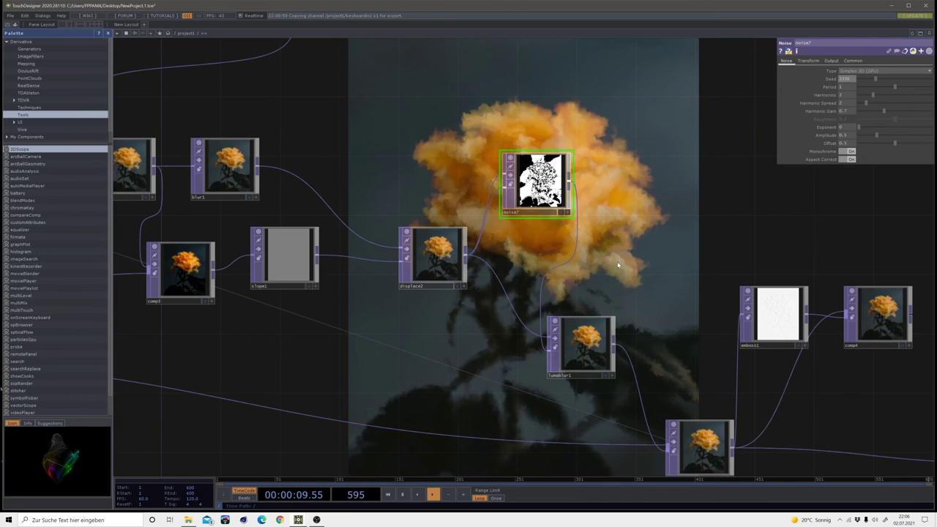
Step: Try different blur strengths on lumablur1 and set its Black Filter Width to 17
{"action": "left_click", "coordinate": [585, 341]}
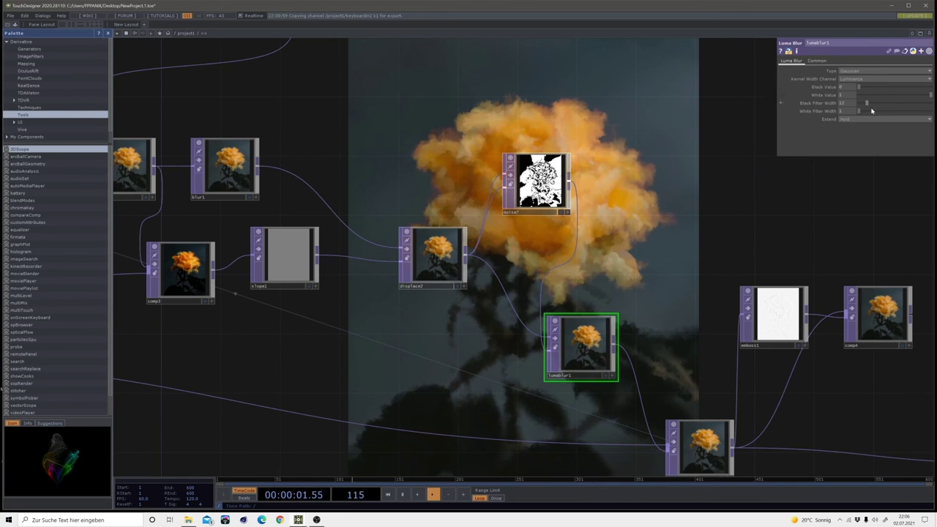
{"action": "left_click_drag", "start_coordinate": [909, 104], "coordinate": [862, 102]}
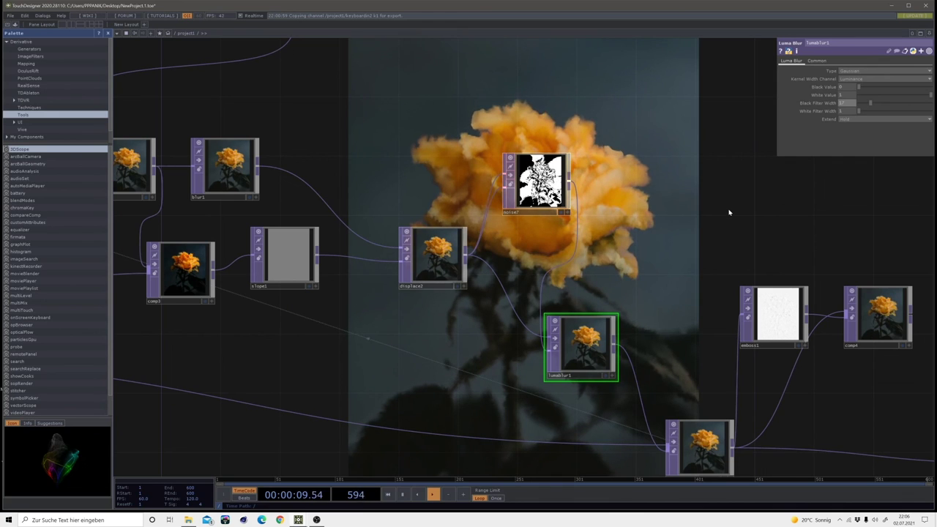
{"action": "scroll", "coordinate": [729, 214], "scroll_direction": "down", "scroll_amount": 1}
{"action": "scroll", "coordinate": [729, 214], "scroll_direction": "down", "scroll_amount": 2}
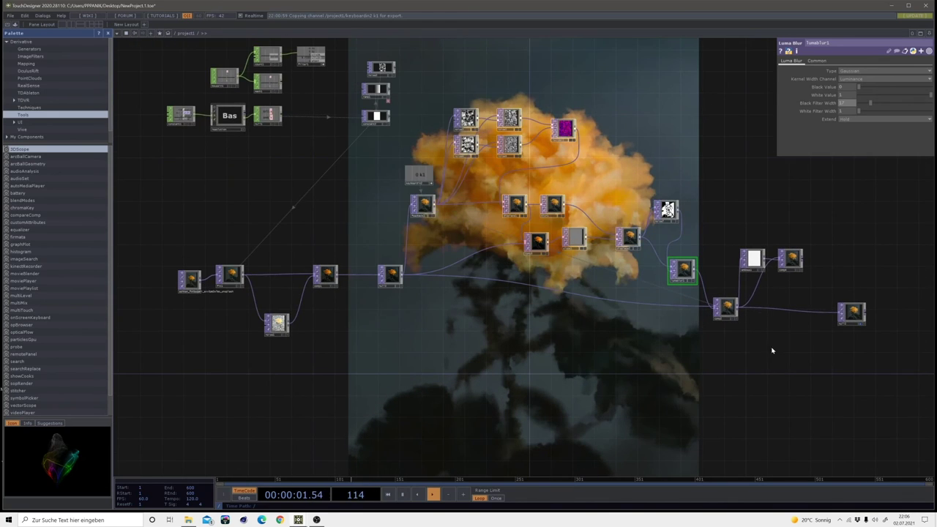